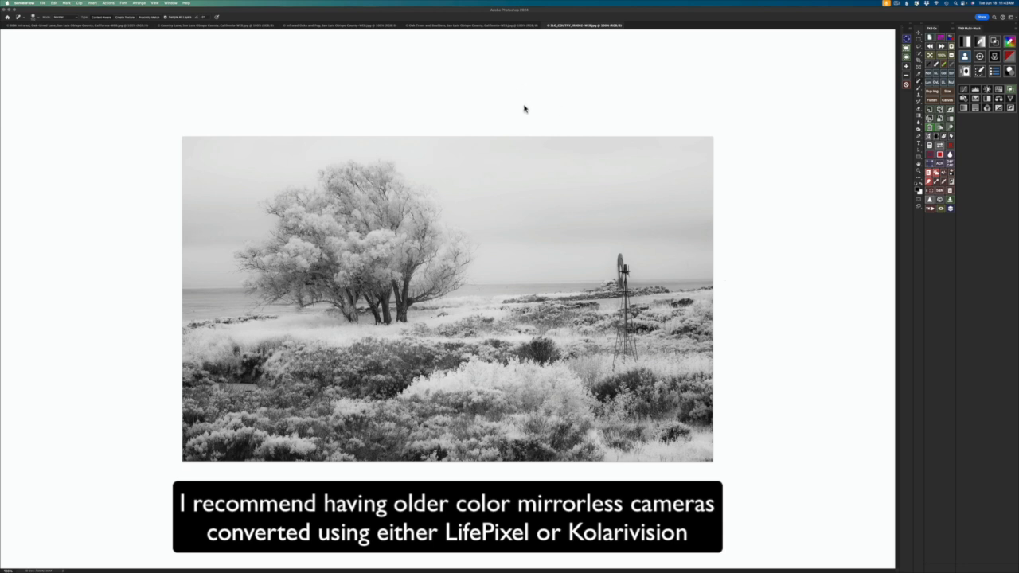
Step: Browse through the open infrared photos, ending on the B&W Infrared Oak-Lined Lane image
click(480, 28)
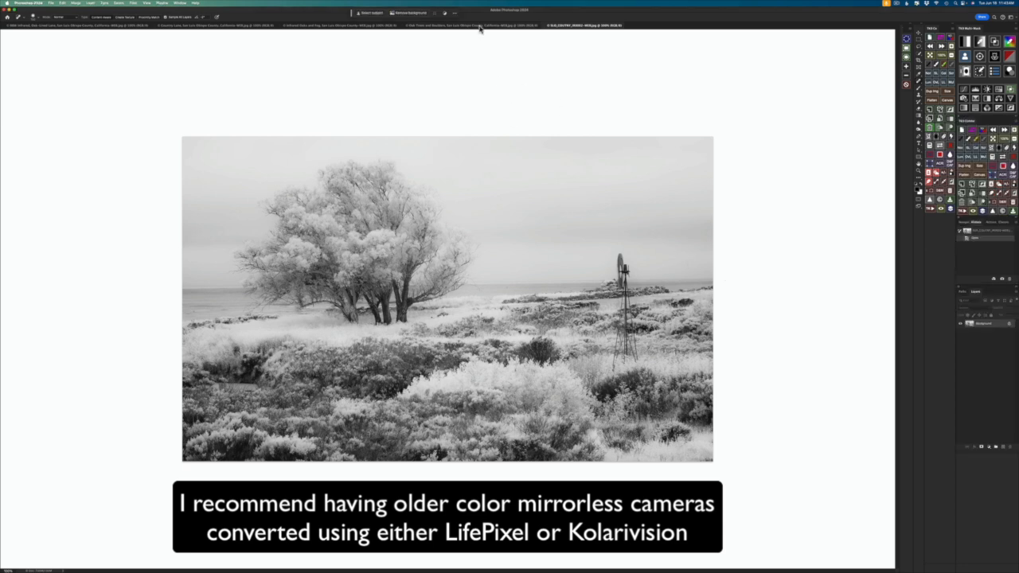
click(480, 28)
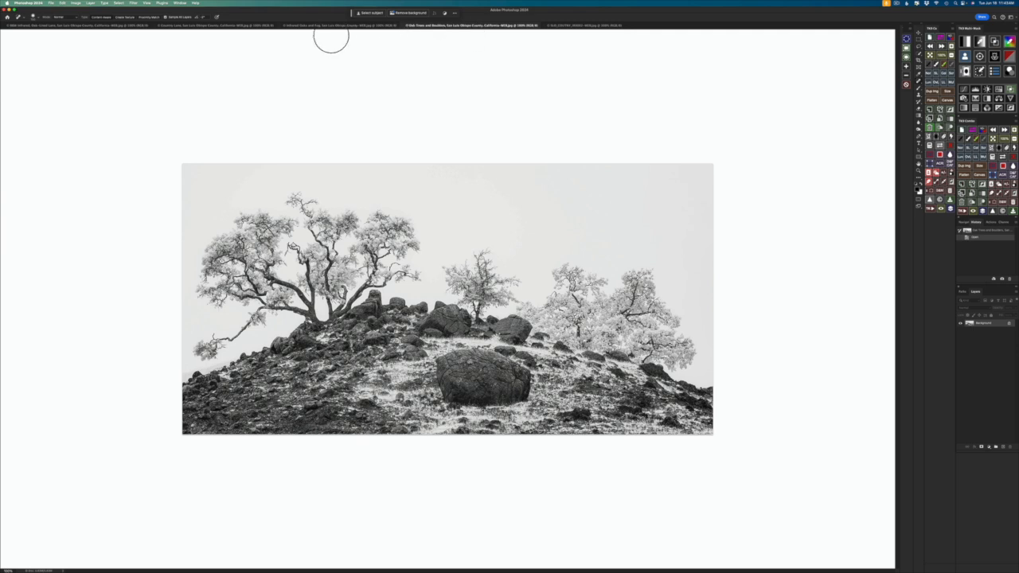
click(344, 27)
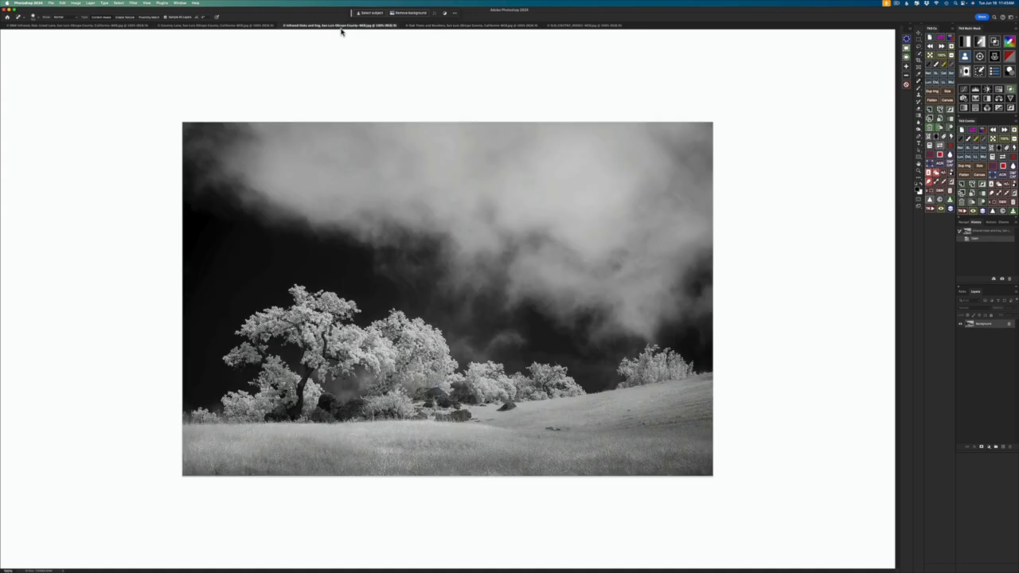
click(191, 26)
click(91, 26)
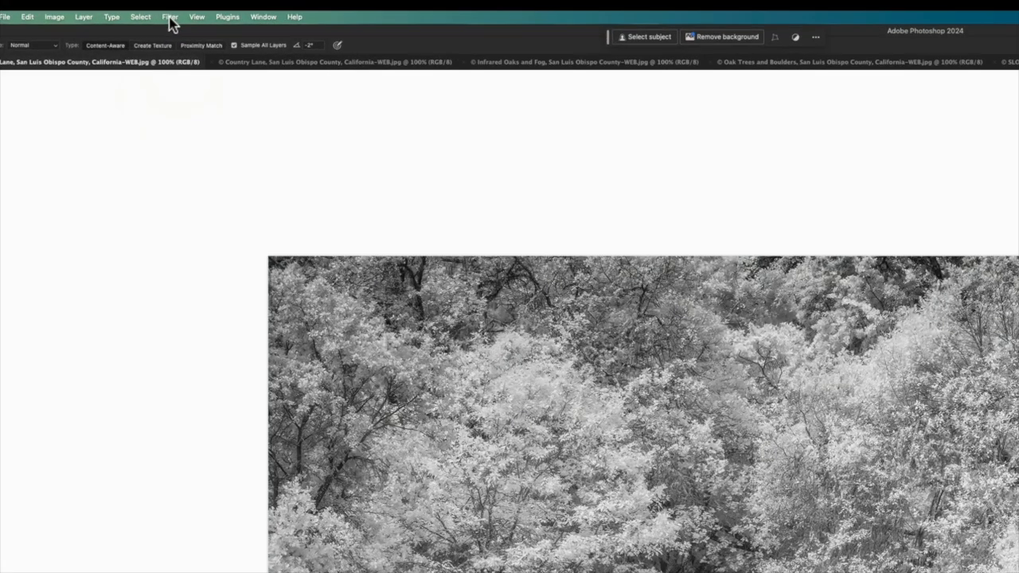
Step: Open Neural Filters for the oak-lined lane photo and enable the Colorize filter
click(171, 21)
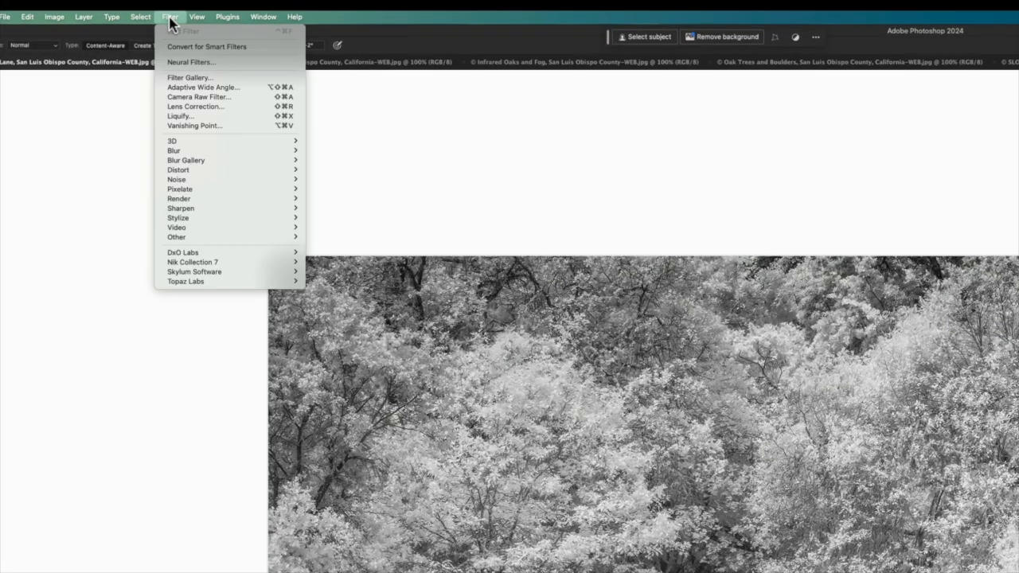
click(210, 64)
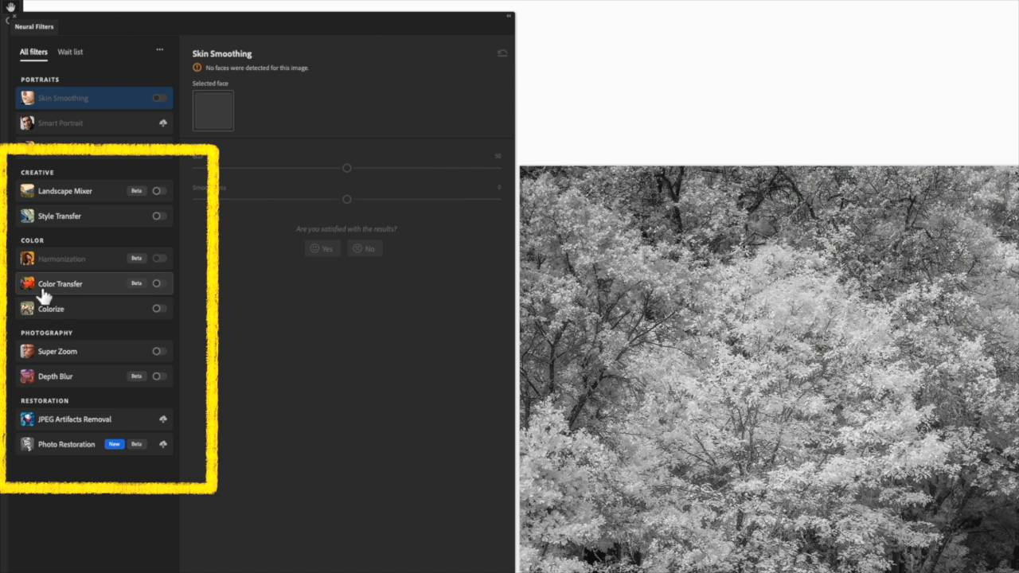
mouse_move(42, 296)
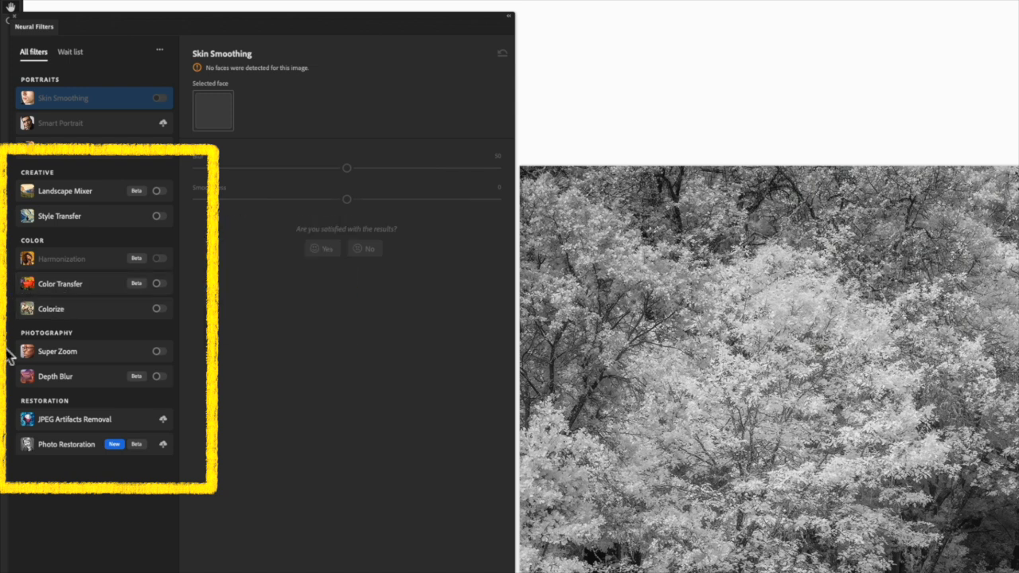
mouse_move(47, 380)
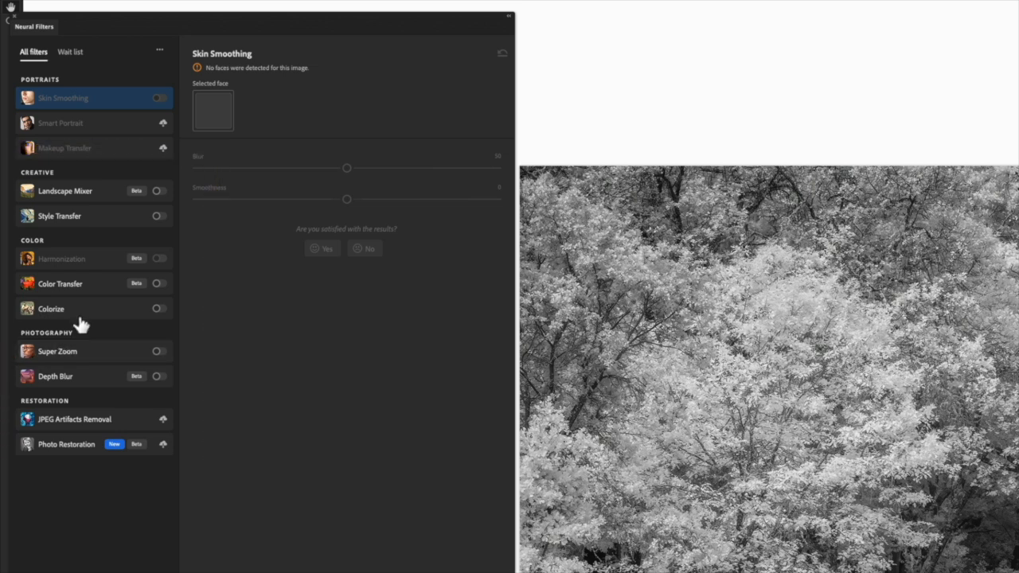
mouse_move(110, 317)
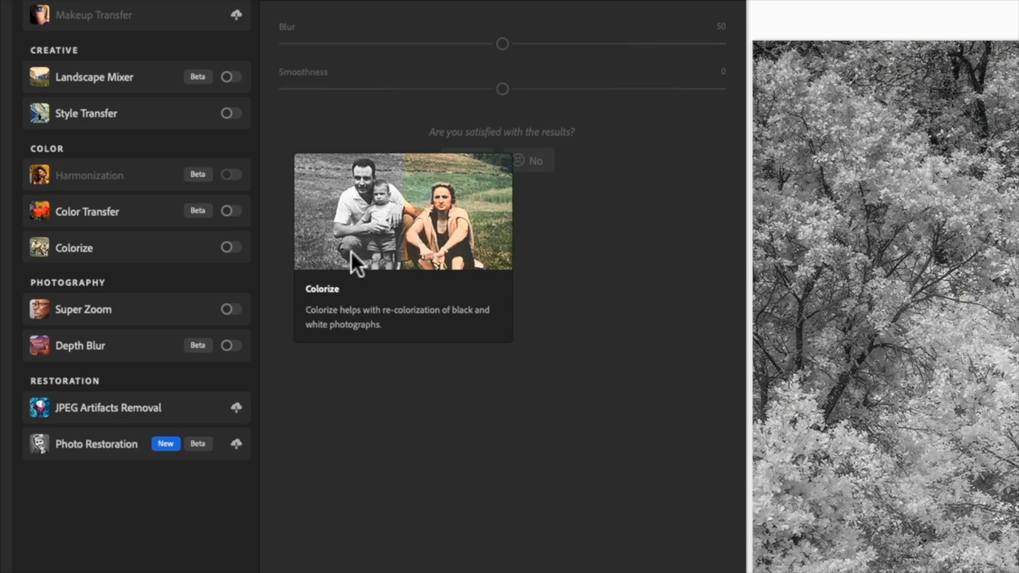
mouse_move(183, 250)
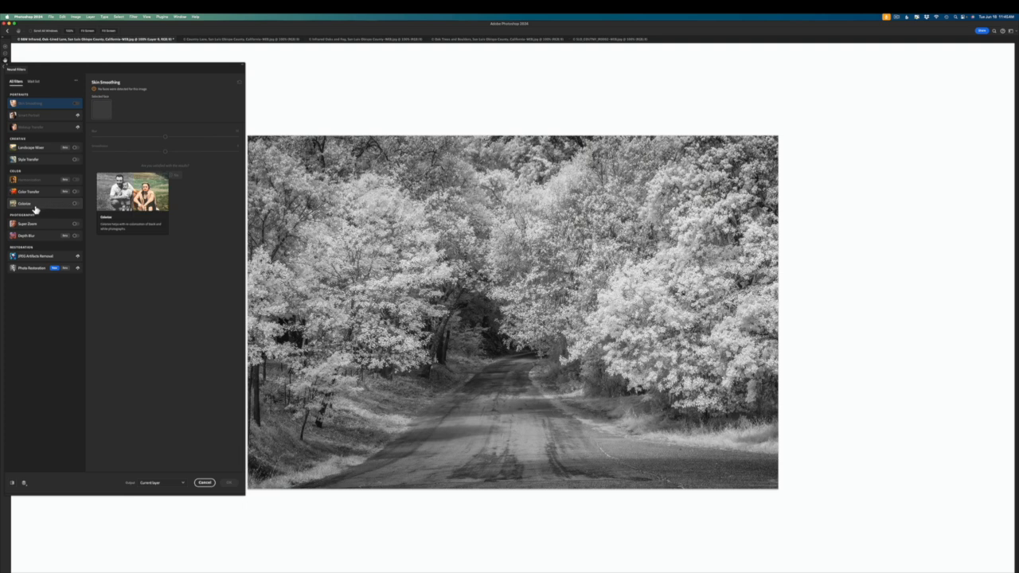
click(74, 205)
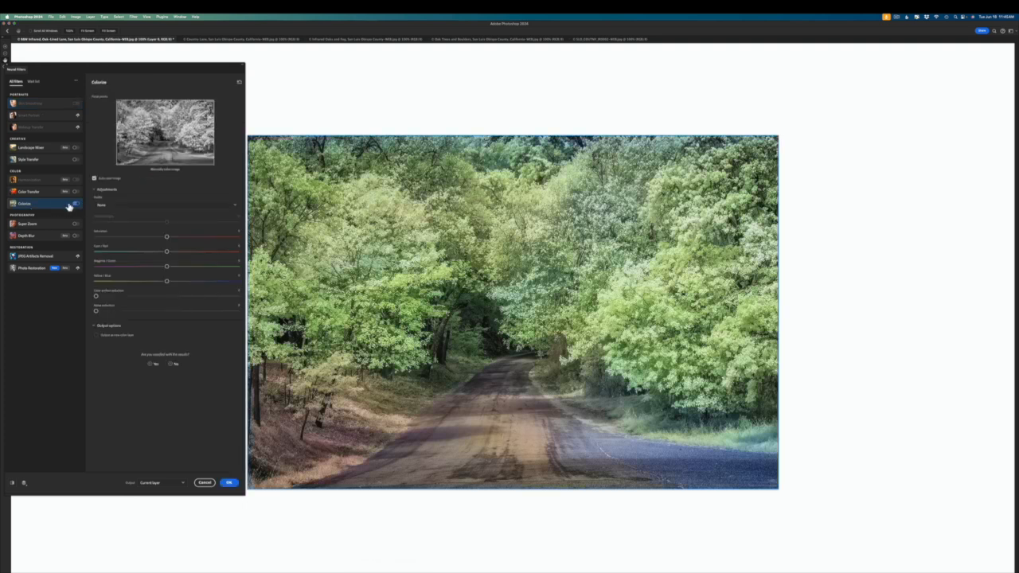
mouse_move(61, 206)
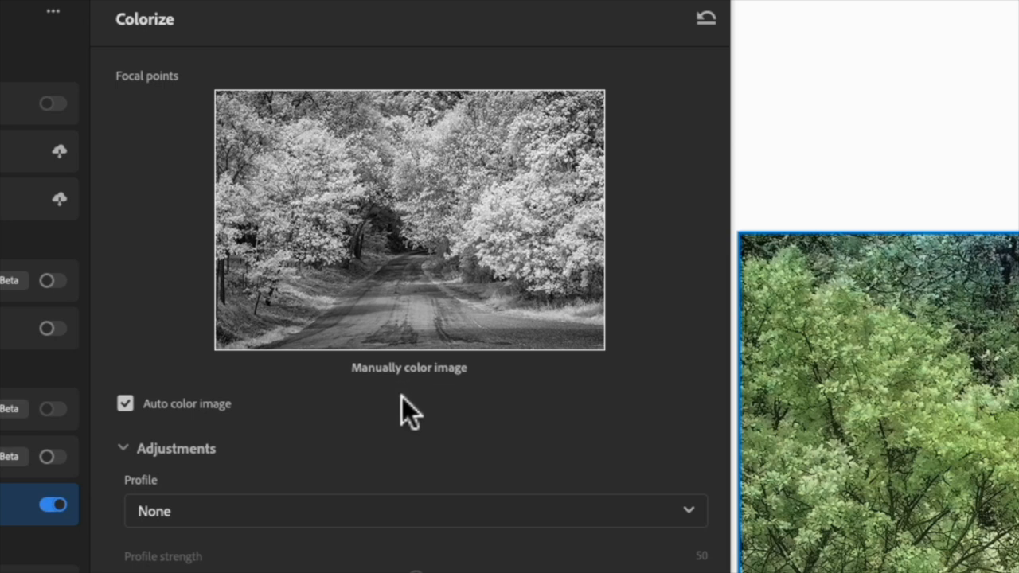
Step: Try the Retro light yellow profile in Colorize and reset the filter to its defaults
click(125, 403)
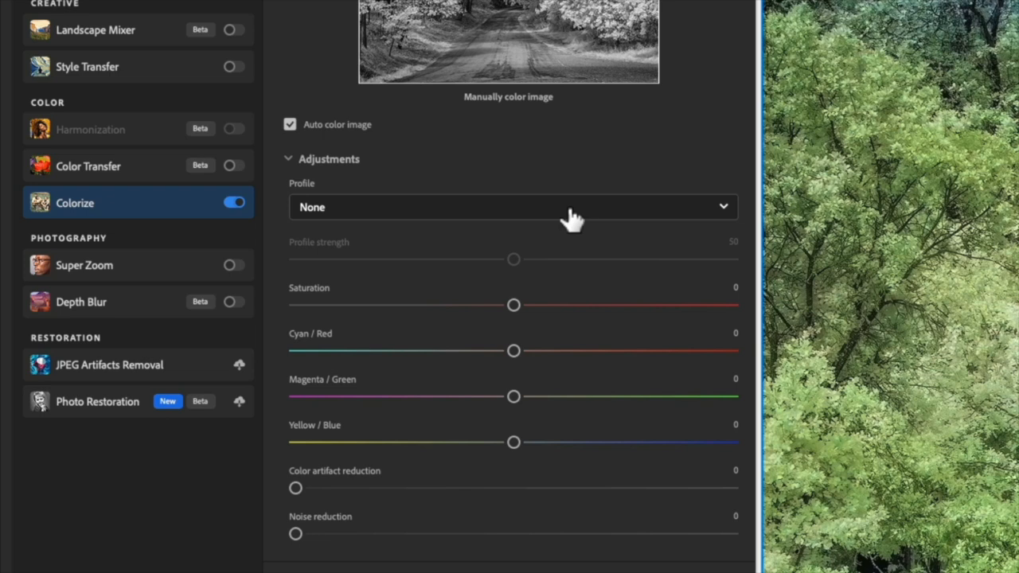
click(568, 218)
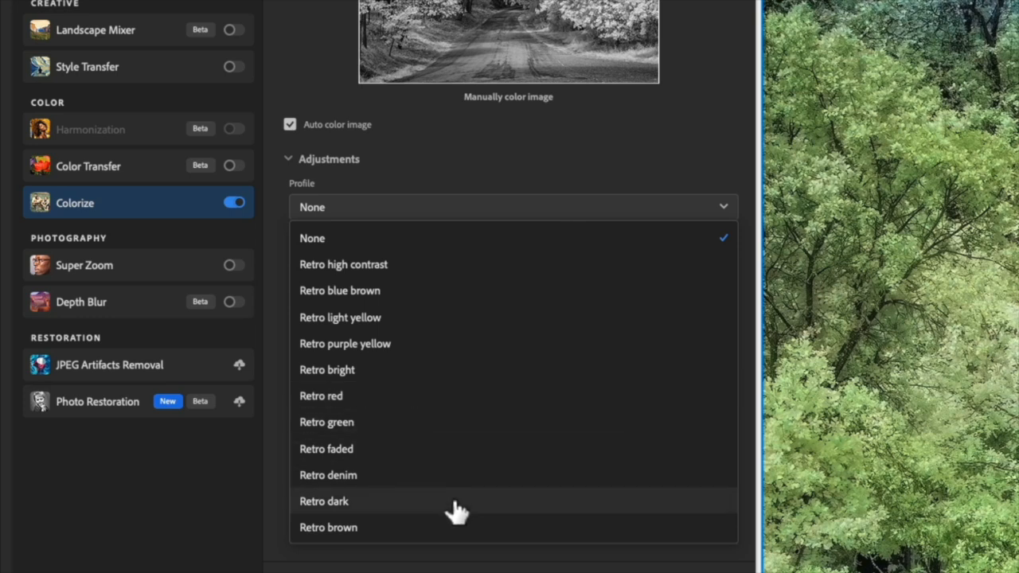
click(434, 320)
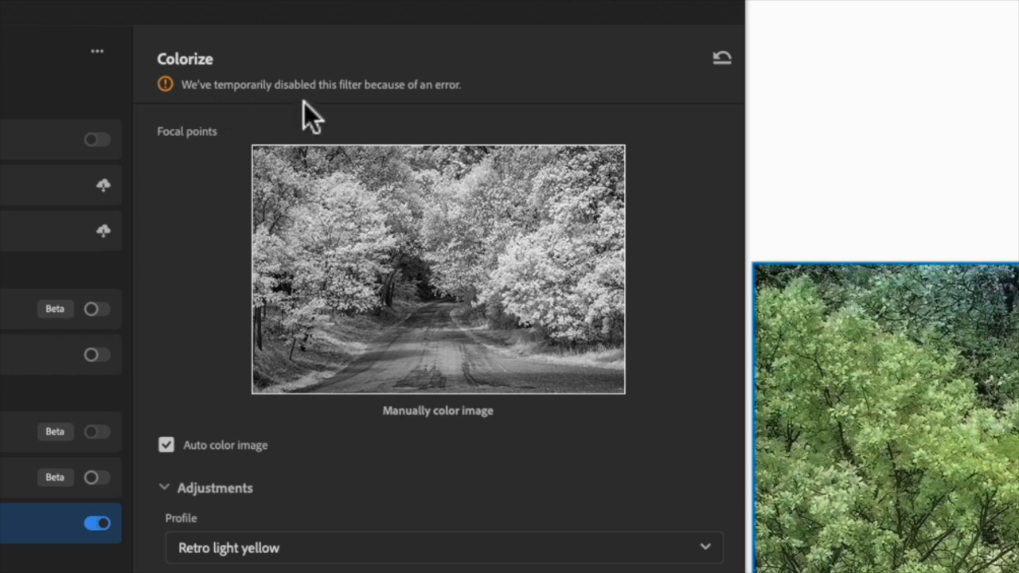
click(723, 64)
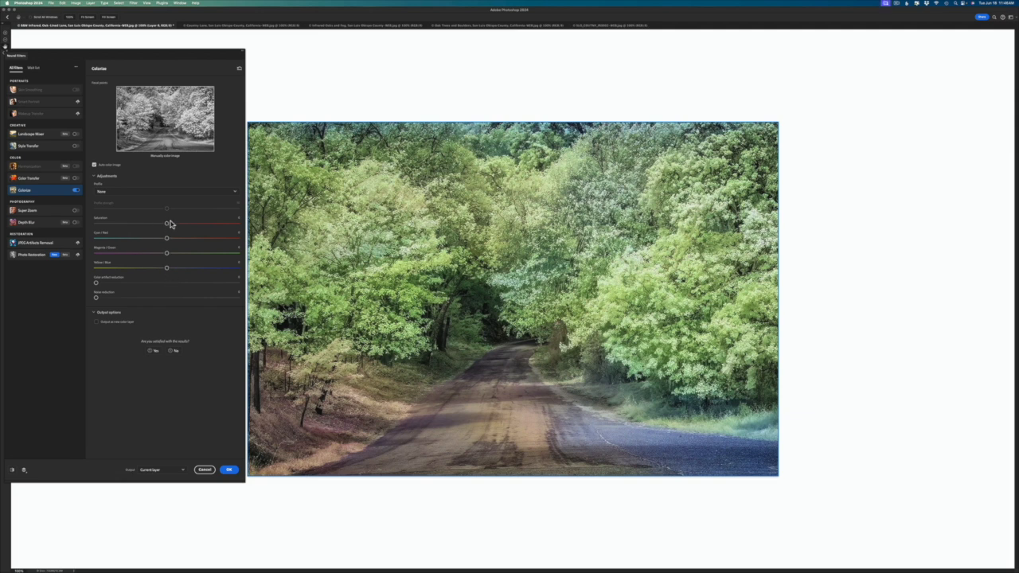
Step: Try a higher Saturation and a redder Cyan / Red balance in Colorize, and discard the filter without applying it
drag(167, 224, 197, 229)
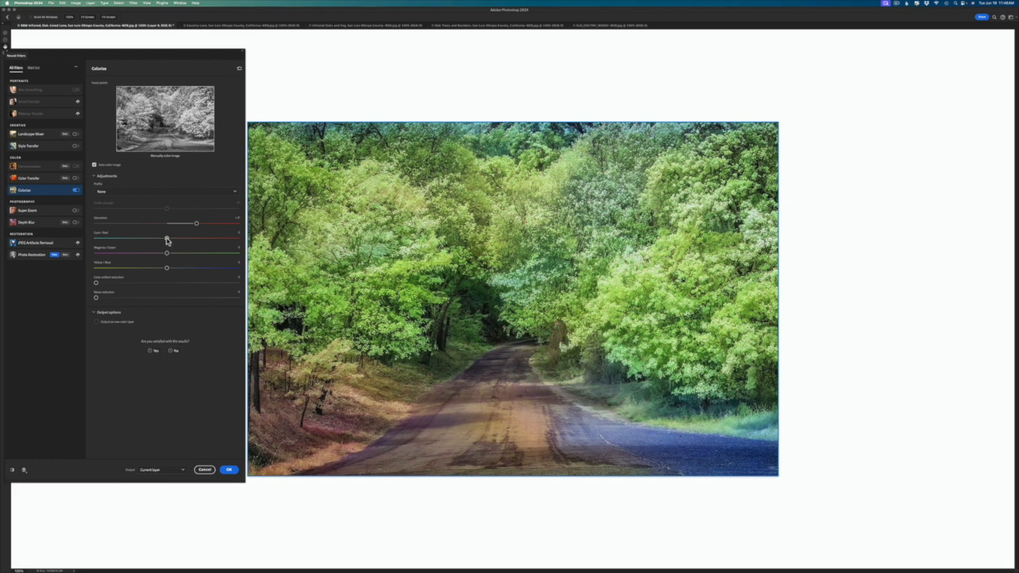
drag(168, 240, 182, 242)
double_click(181, 239)
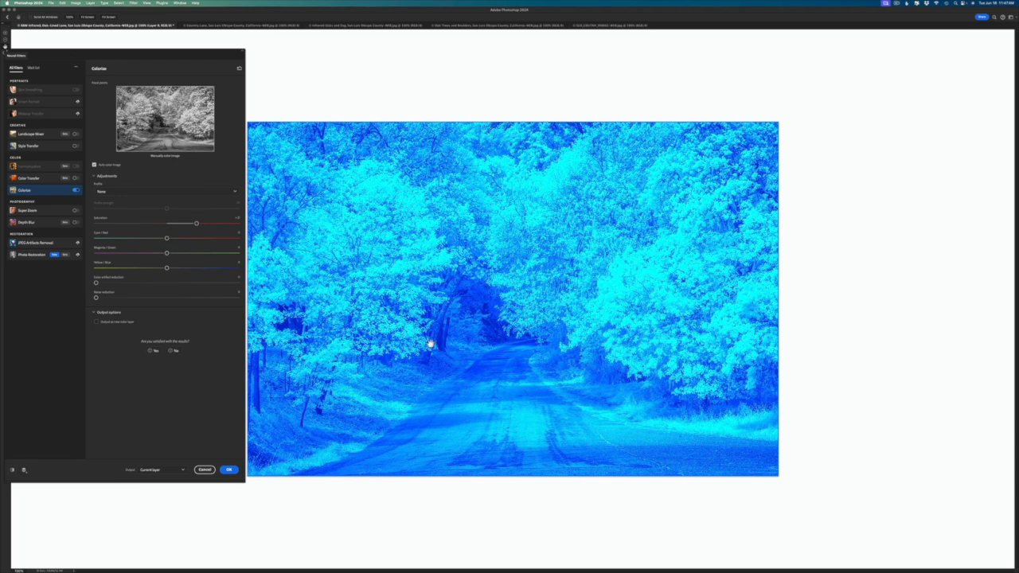
click(238, 69)
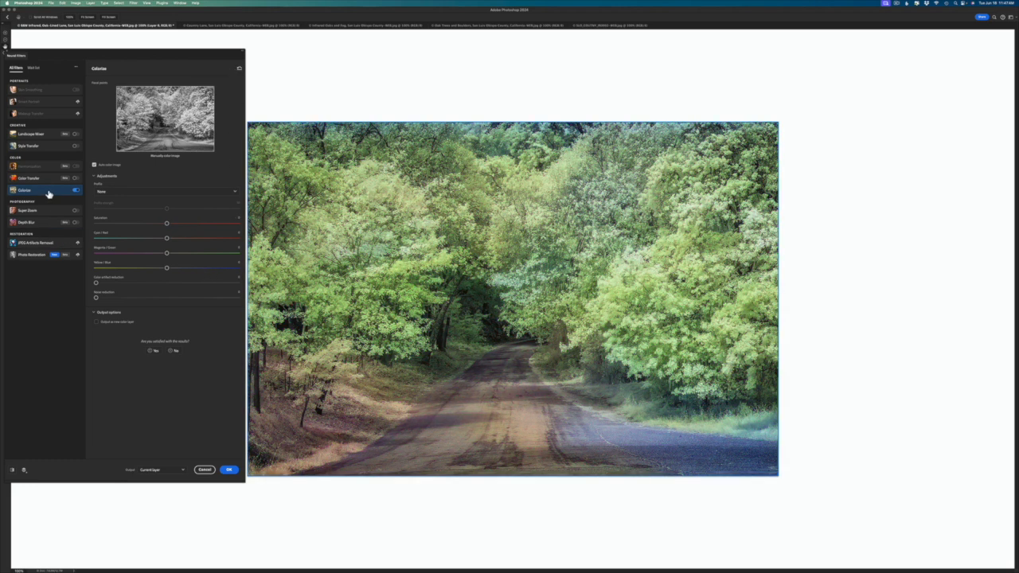
mouse_move(56, 194)
click(204, 471)
Step: Switch to the Country Lane infrared photo
click(195, 25)
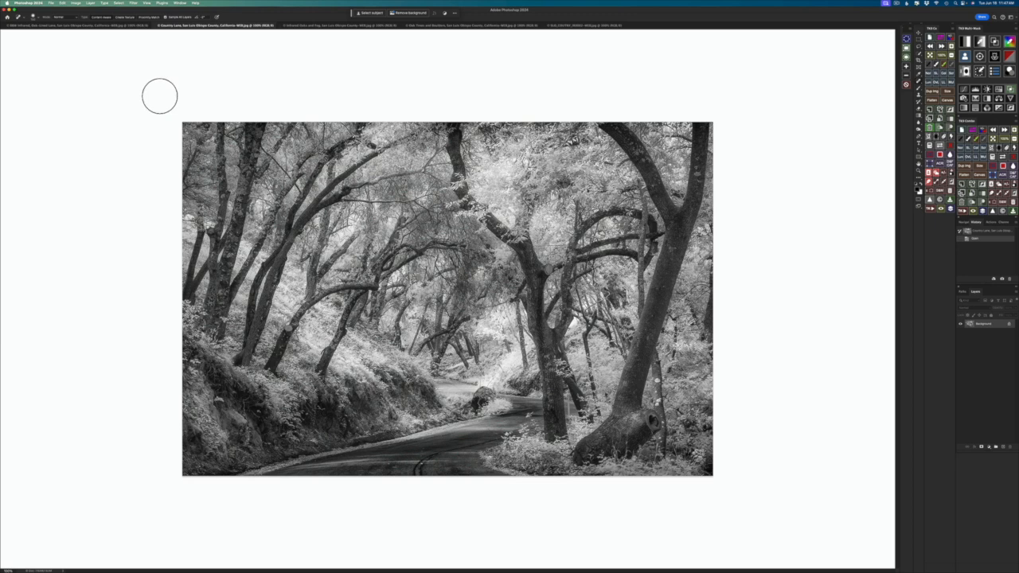
click(133, 4)
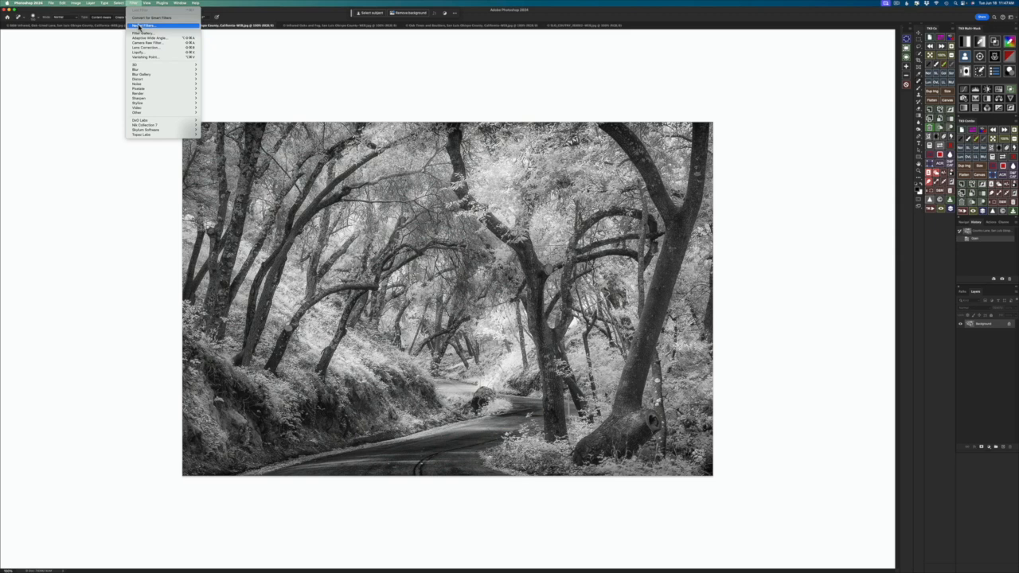
click(141, 26)
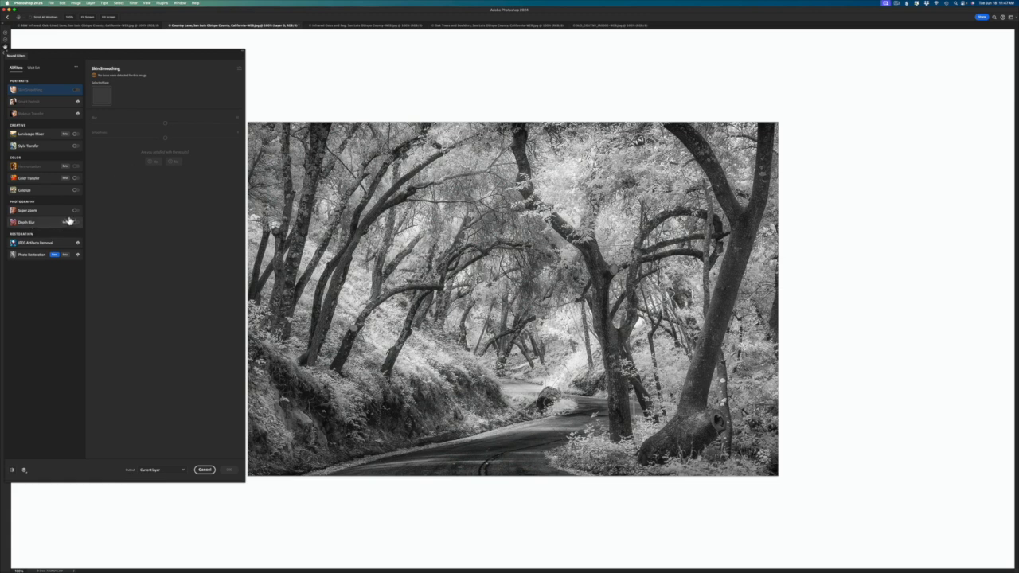
click(74, 4)
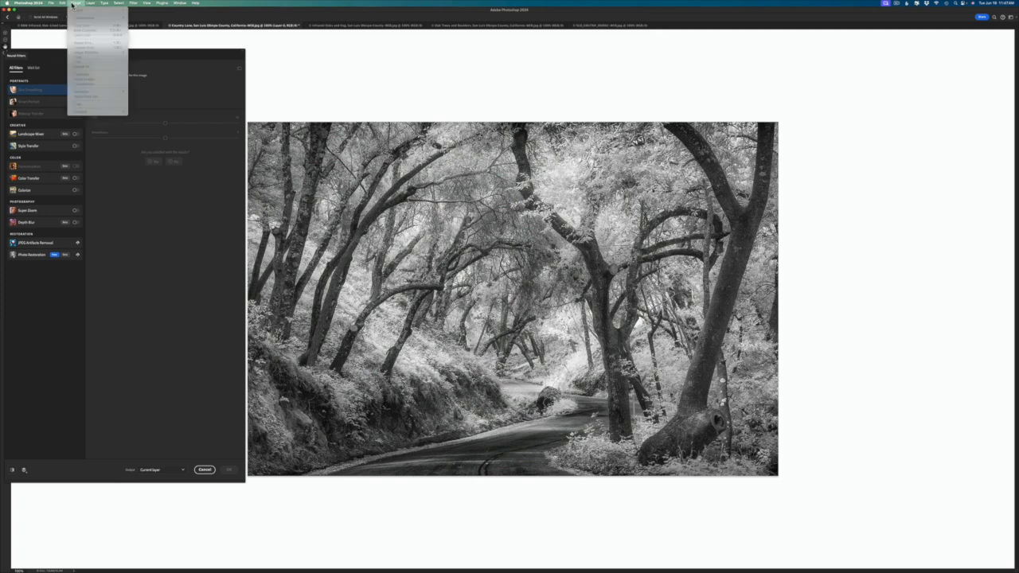
click(289, 71)
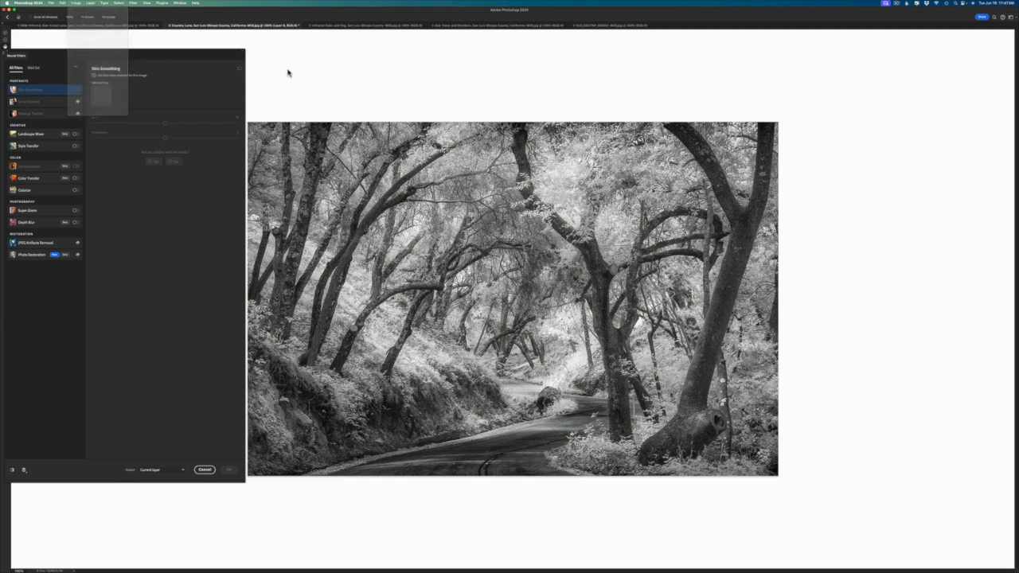
click(205, 469)
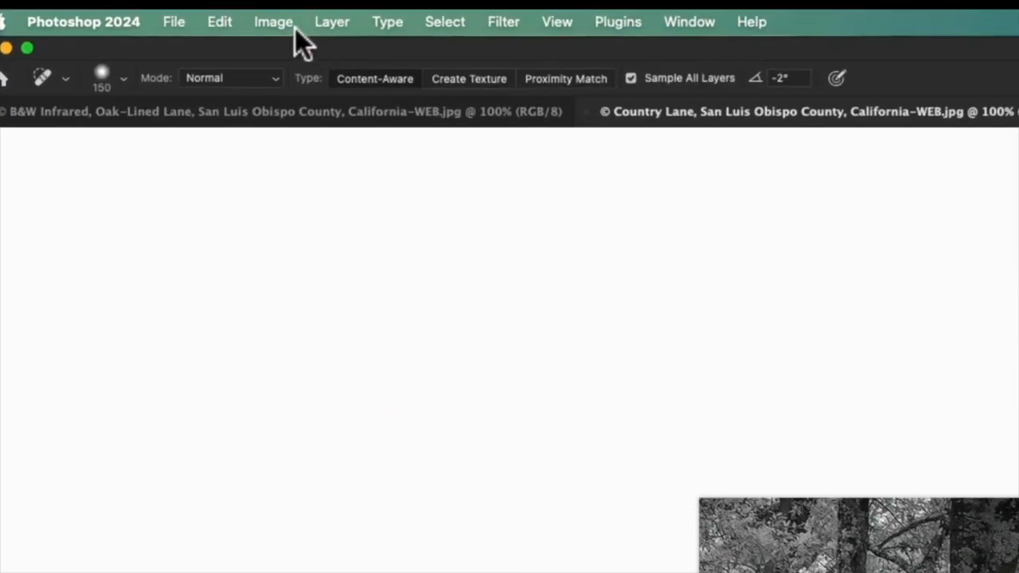
Step: Check the colour mode of the Country Lane photo without changing it
click(264, 19)
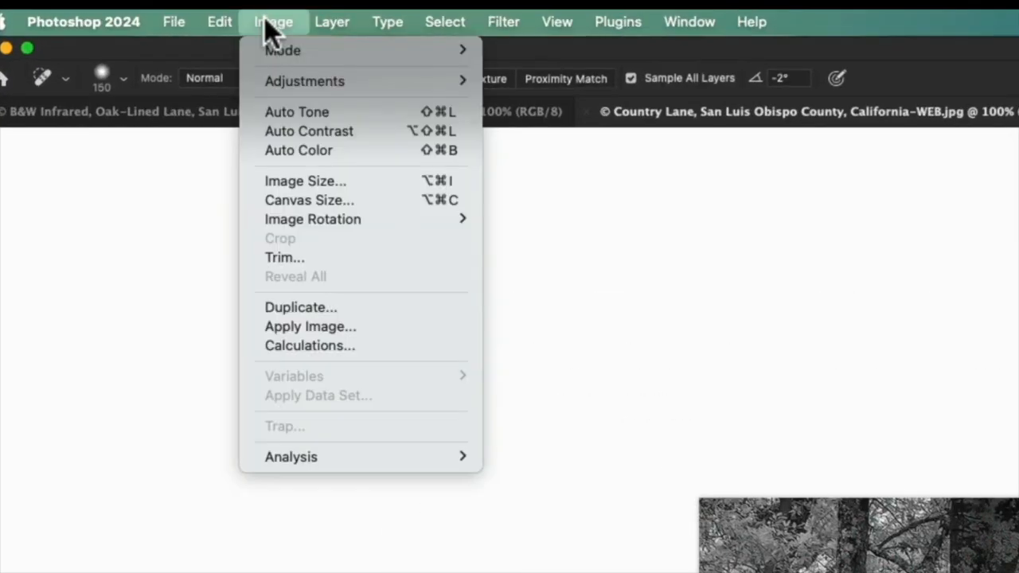
mouse_move(300, 49)
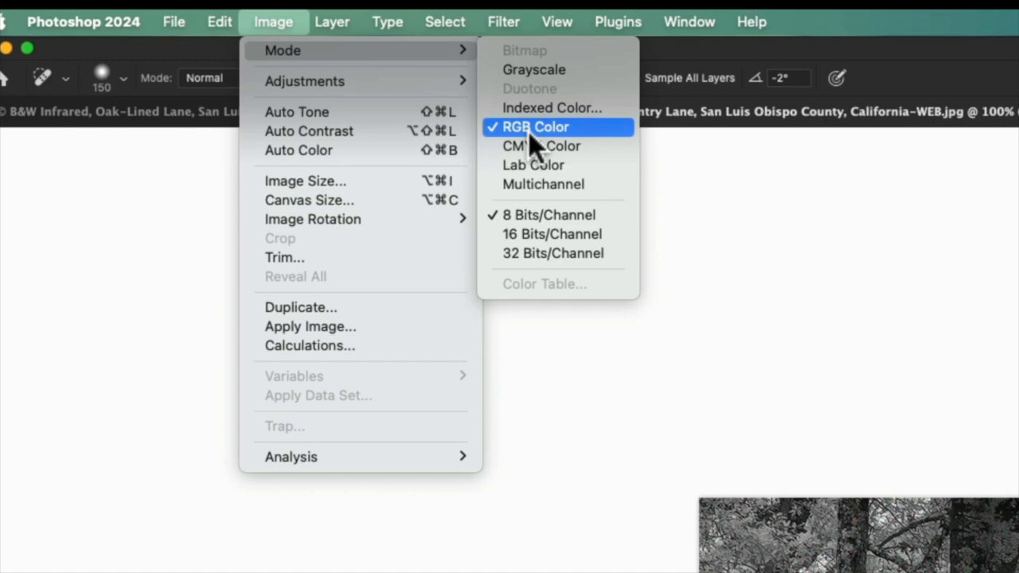
click(562, 416)
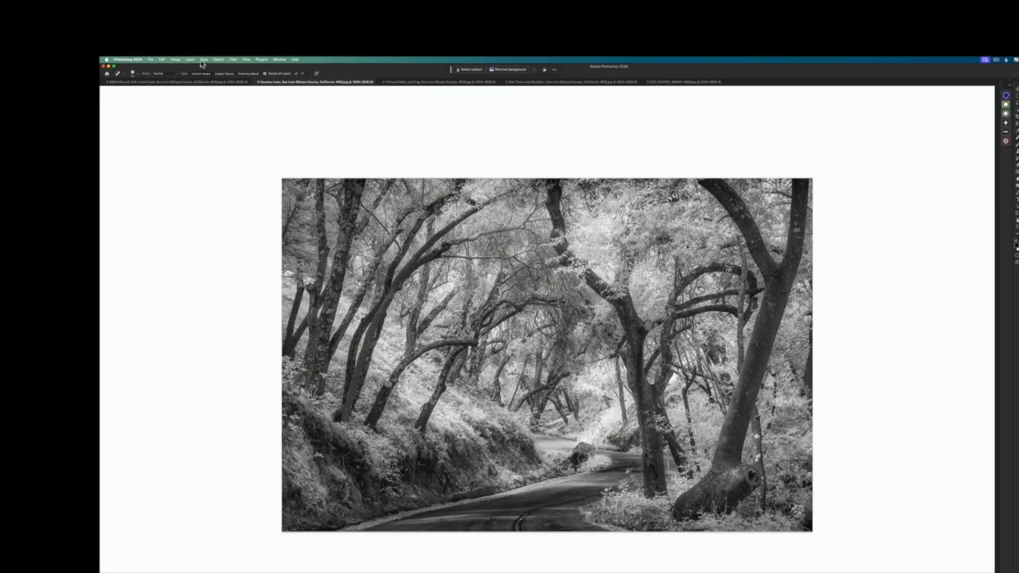
Step: Open Neural Filters for the Country Lane photo and enable the Colorize filter
click(233, 60)
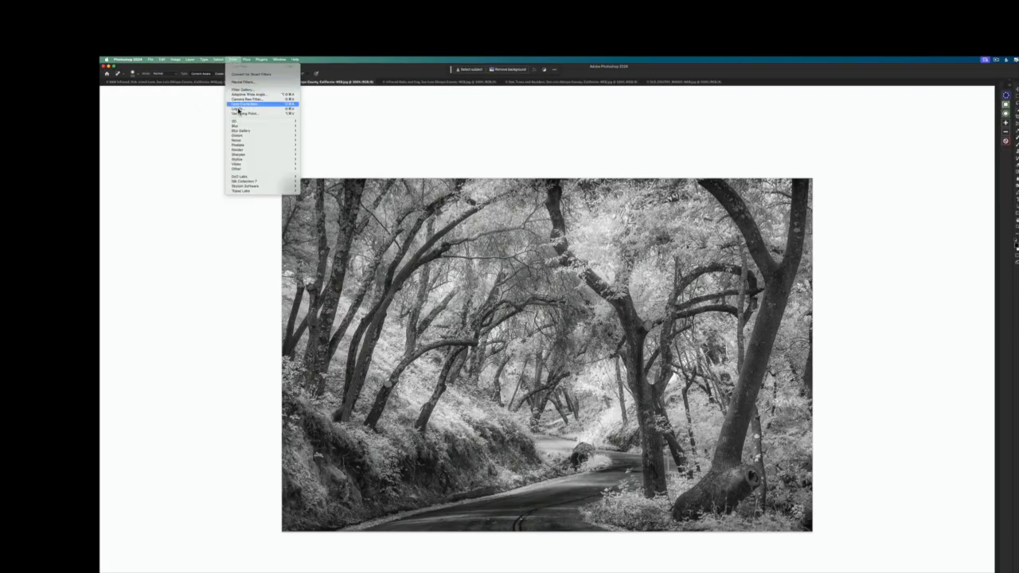
click(248, 82)
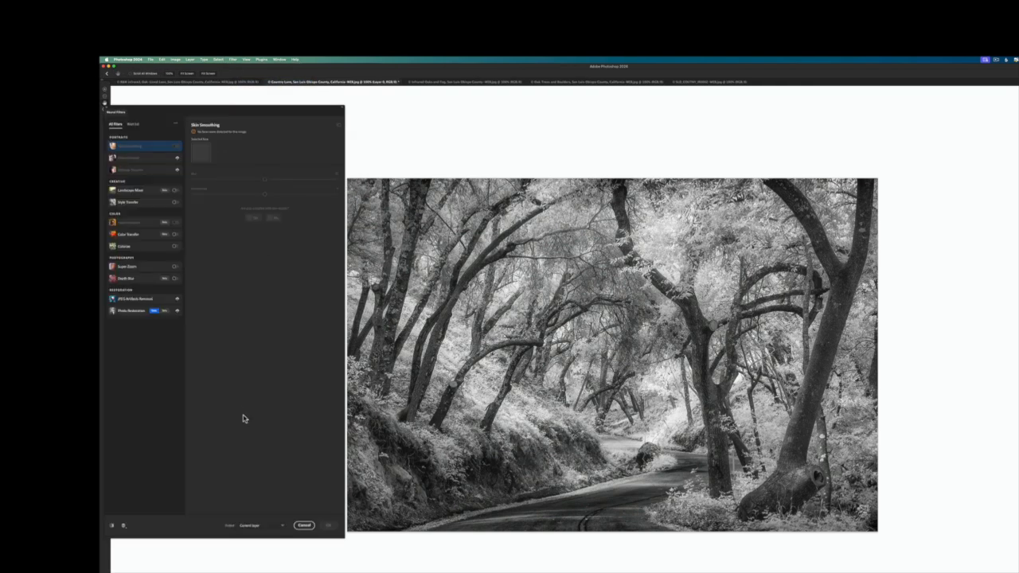
click(174, 249)
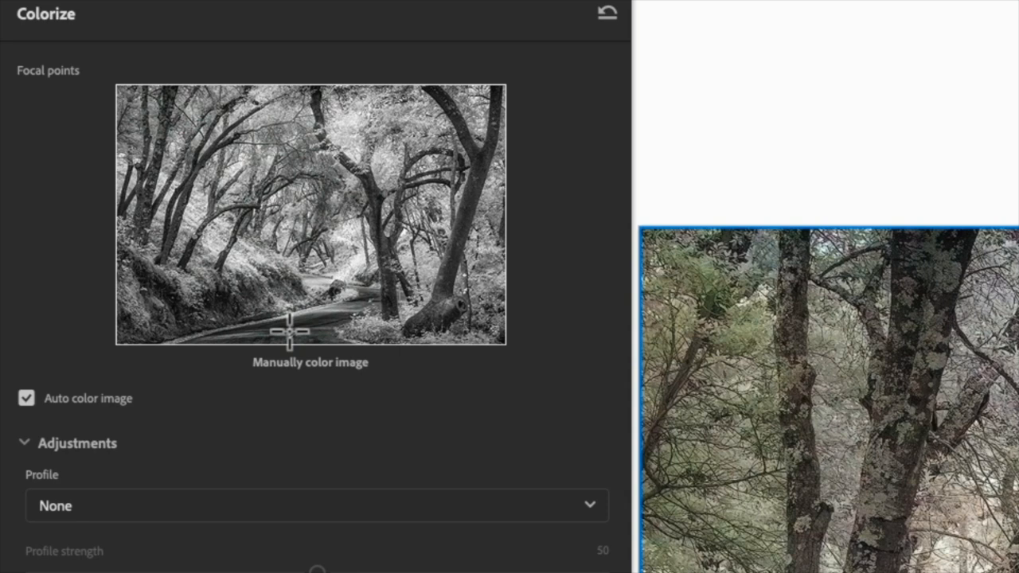
Step: Add a Colorize focal point on the pale foliage beside the distant road bend and give it a bright green colour
click(343, 264)
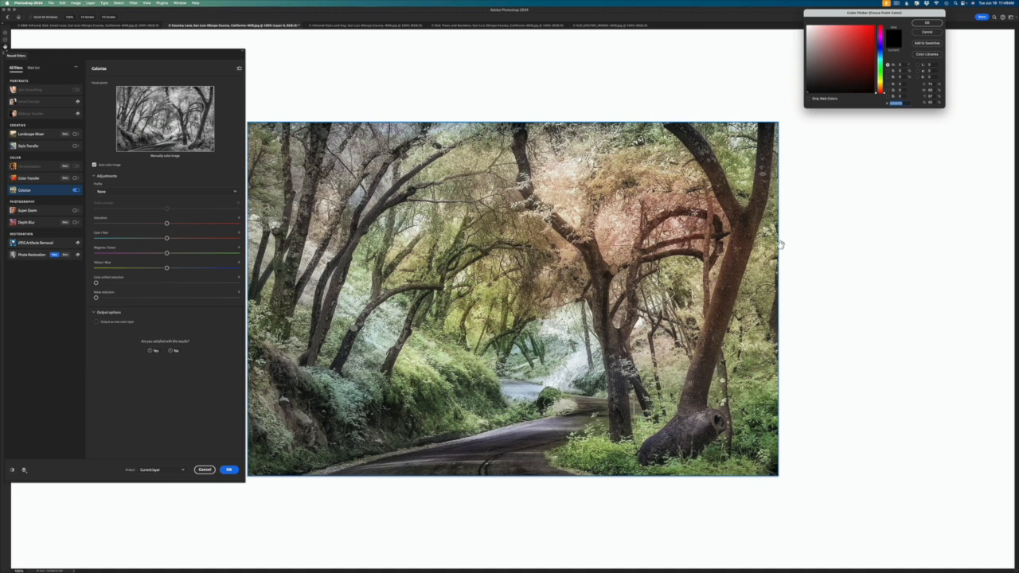
click(880, 75)
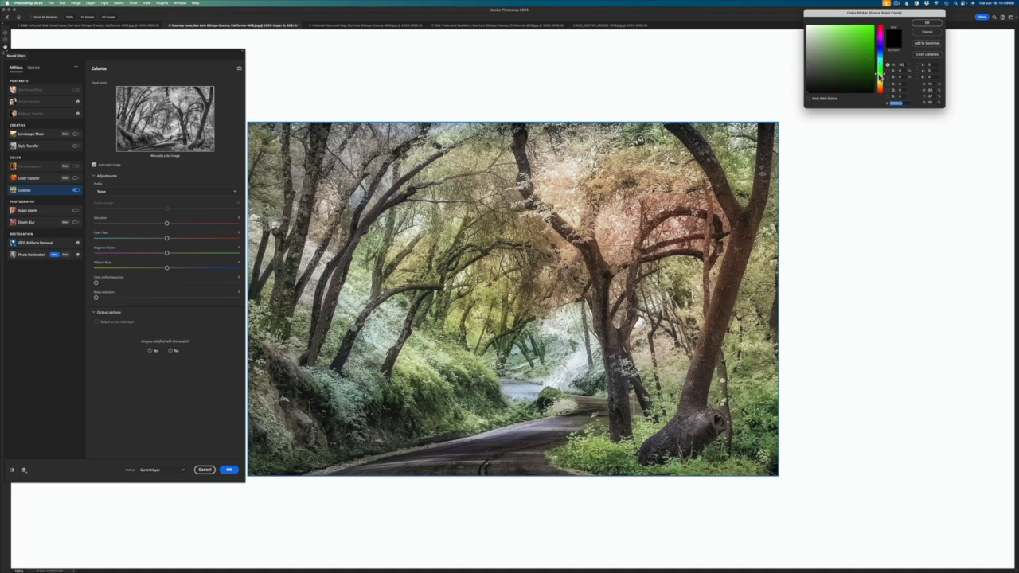
drag(875, 75, 861, 47)
click(852, 39)
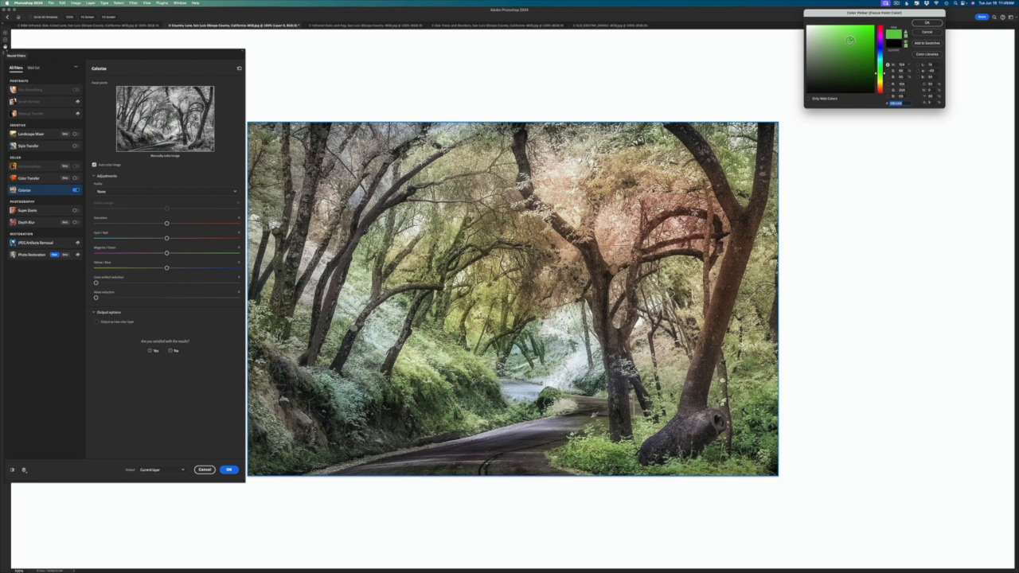
click(926, 25)
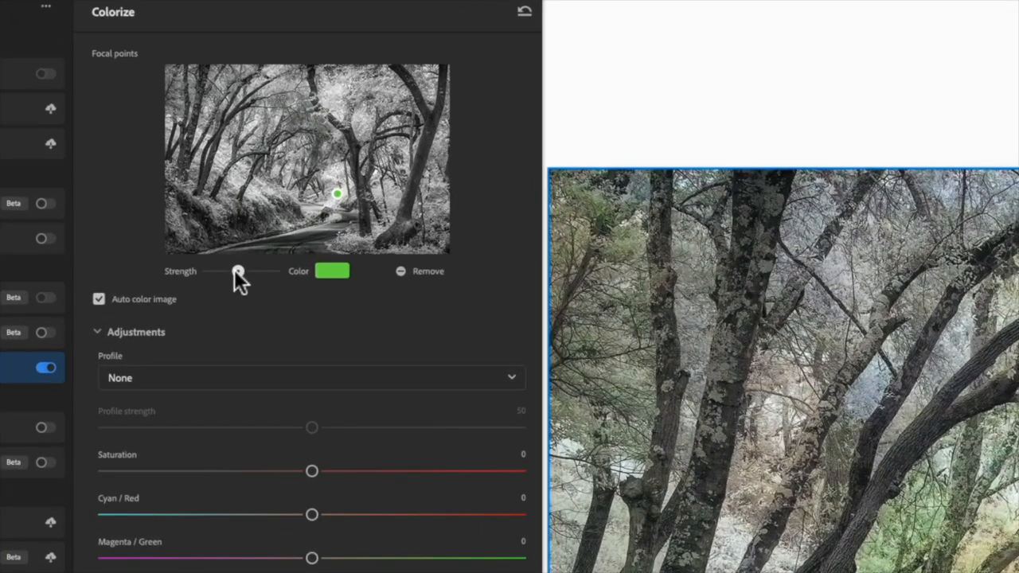
Step: Try additional reduced-strength green focal points on the foliage around the road bend and left bank, and cancel the Country Lane colorization
drag(234, 269, 223, 271)
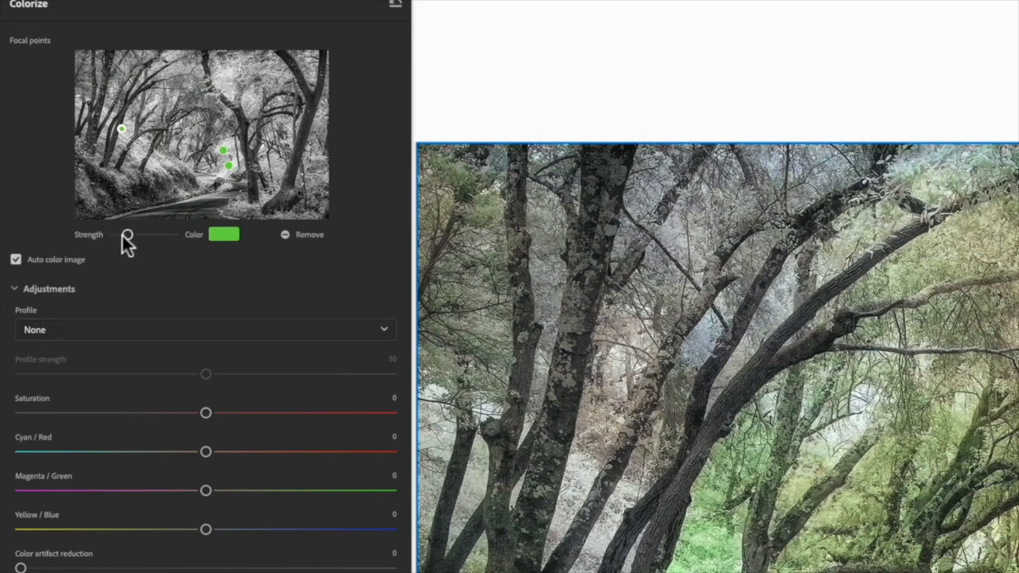
drag(124, 237, 118, 236)
click(103, 118)
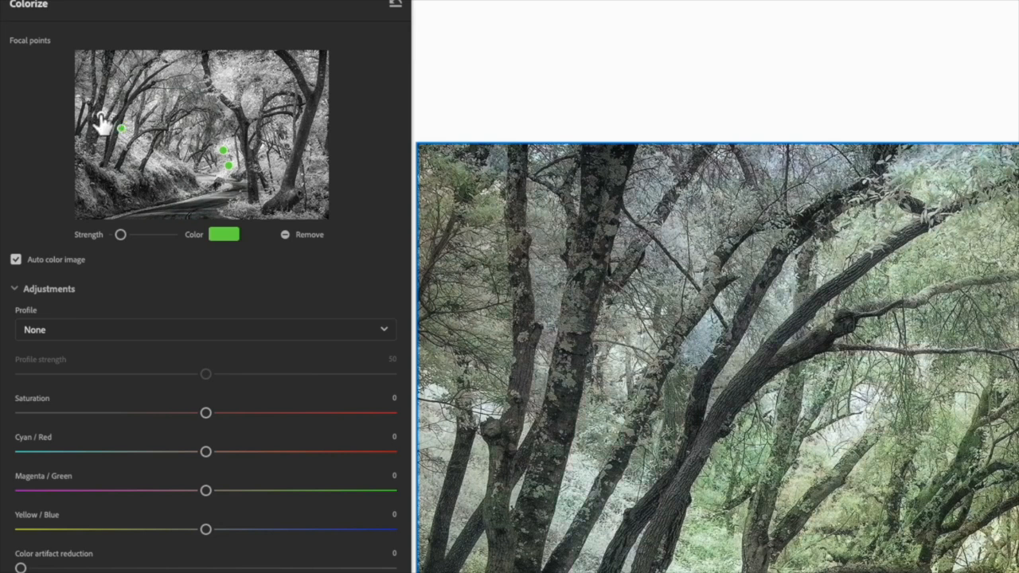
mouse_move(122, 236)
mouse_down()
mouse_move(135, 233)
mouse_move(124, 238)
mouse_up()
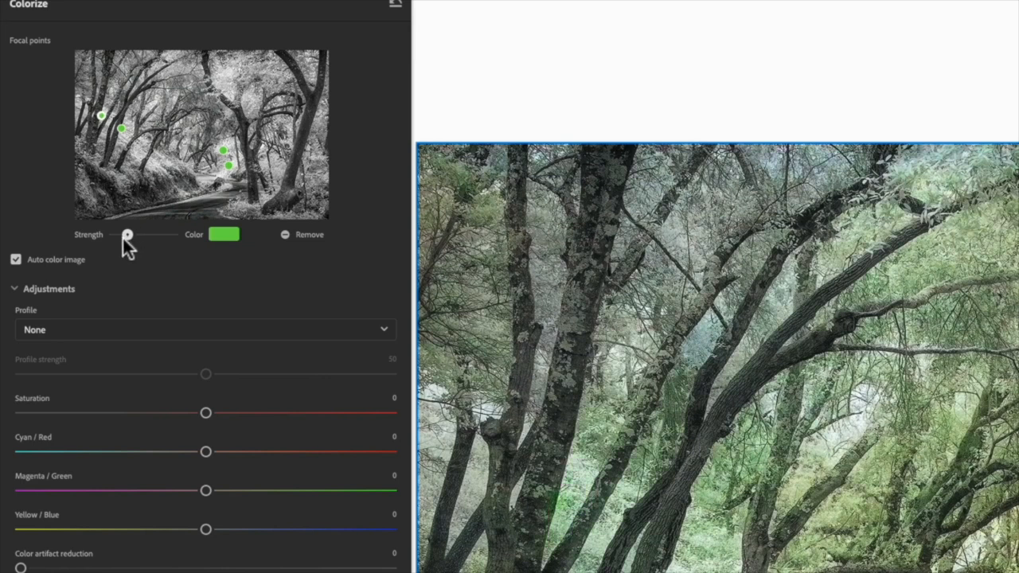
click(78, 104)
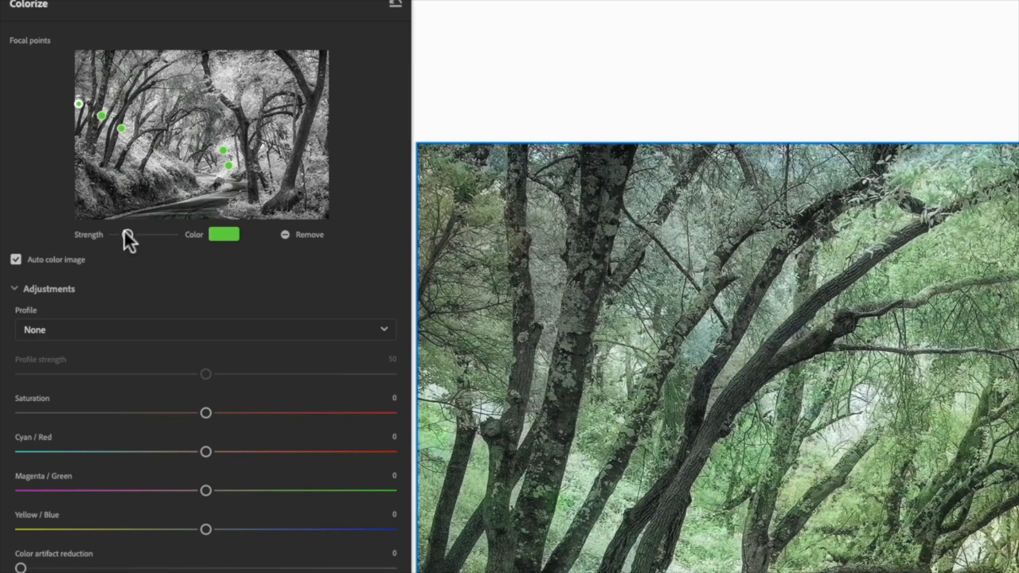
drag(127, 236, 111, 243)
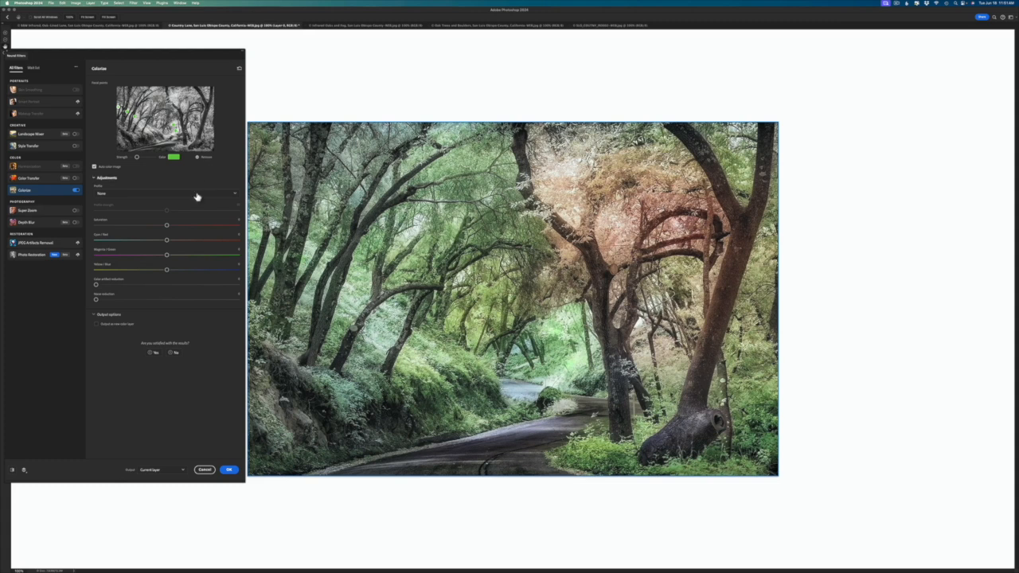
click(205, 471)
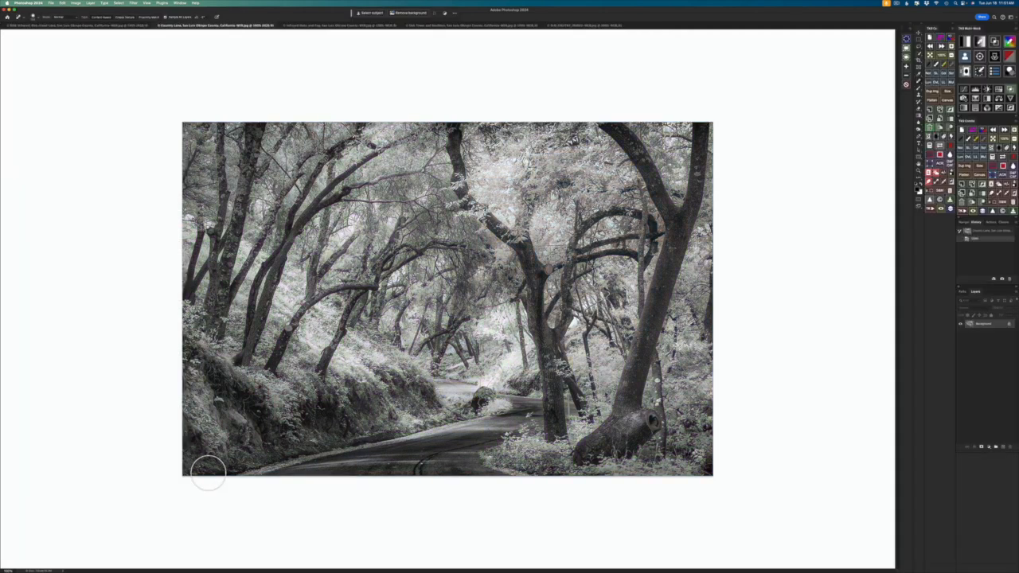
Step: Switch to the Infrared Oaks and Fog photo and enable the Colorize neural filter on it
click(336, 26)
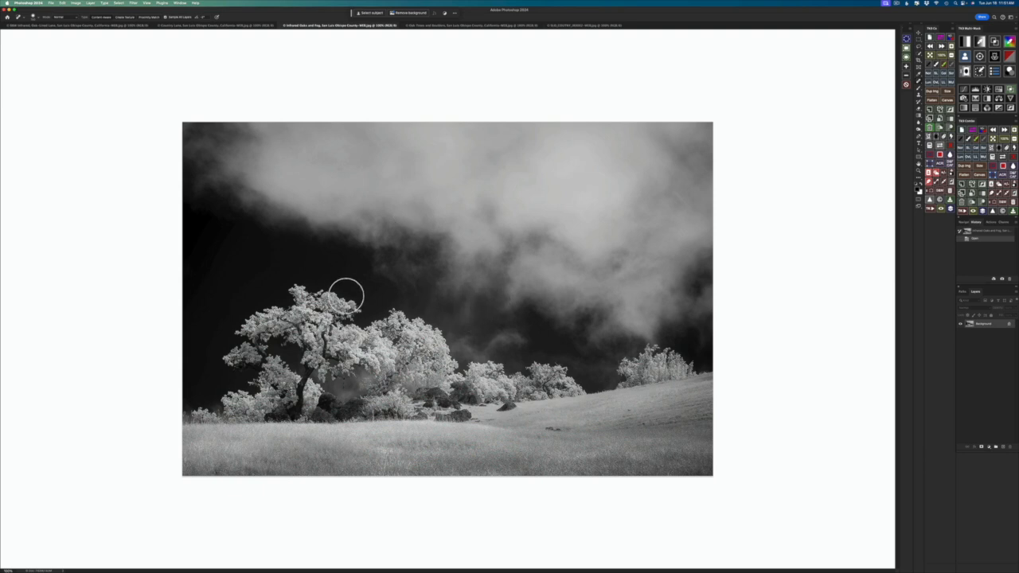
click(134, 3)
click(137, 26)
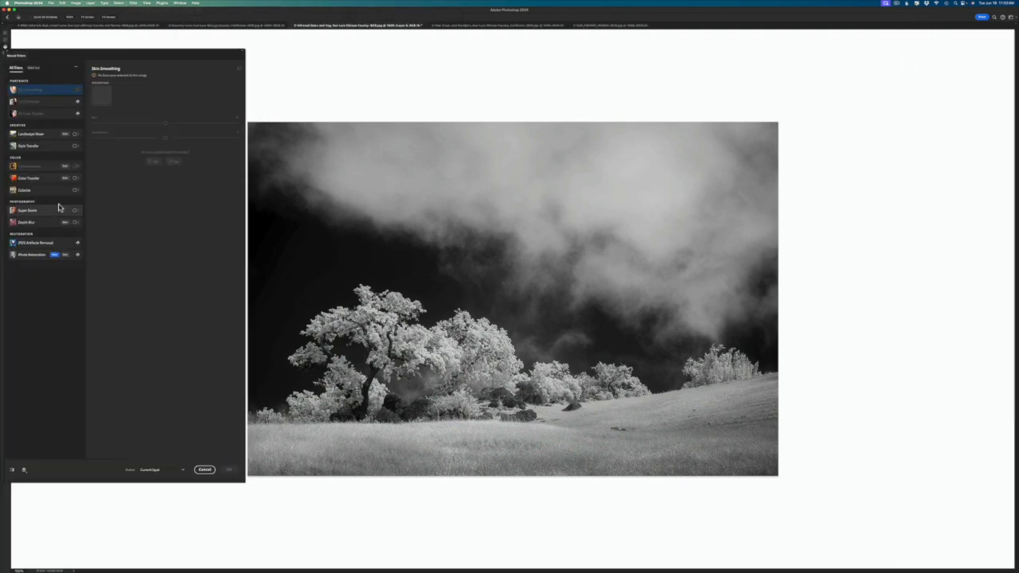
click(75, 191)
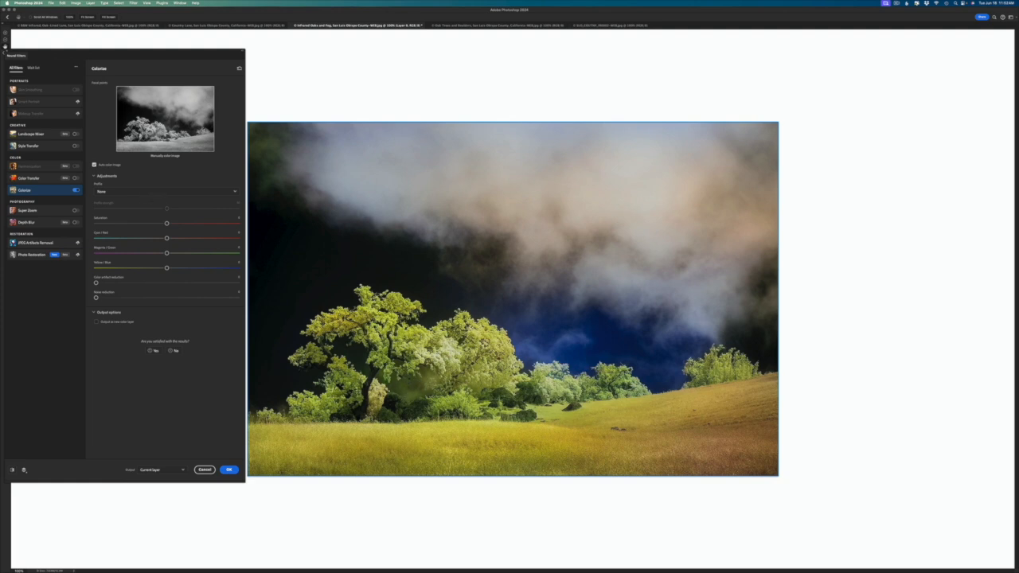
Step: Add a Colorize focal point on the foliage between the two large oaks and give it a near-black green colour
click(165, 118)
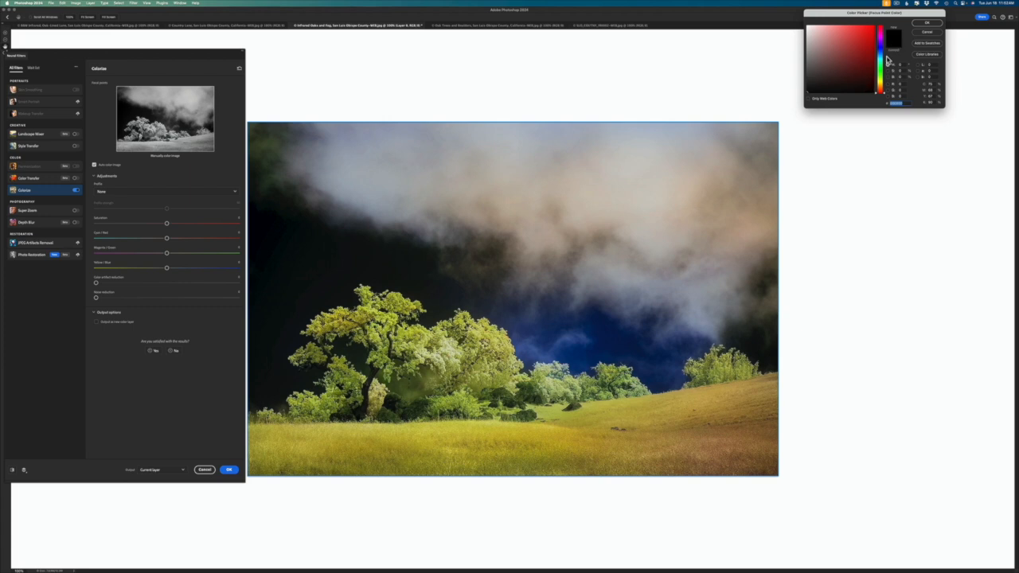
mouse_move(878, 93)
mouse_down()
mouse_move(879, 26)
mouse_move(874, 74)
mouse_up()
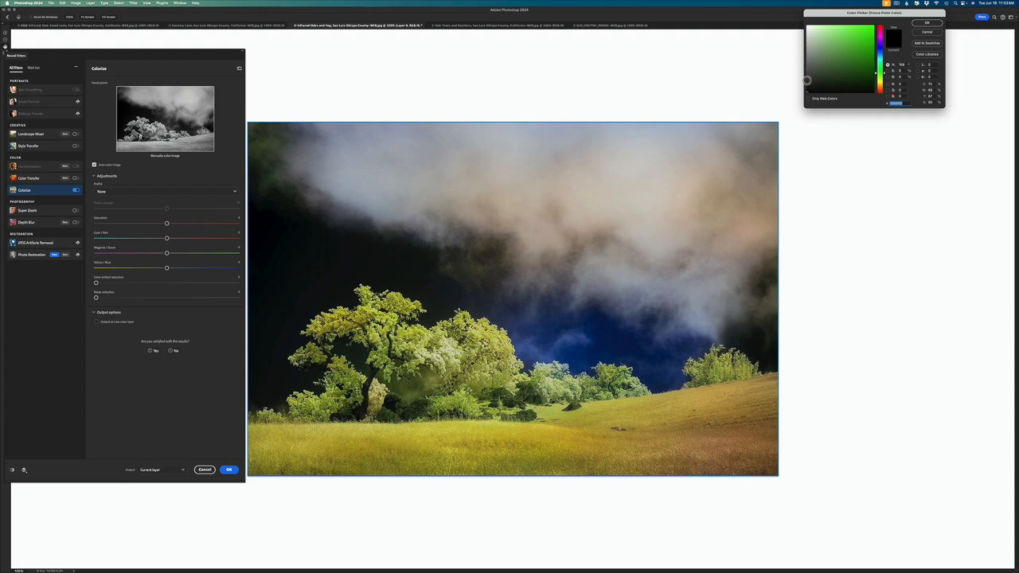
click(809, 88)
click(929, 24)
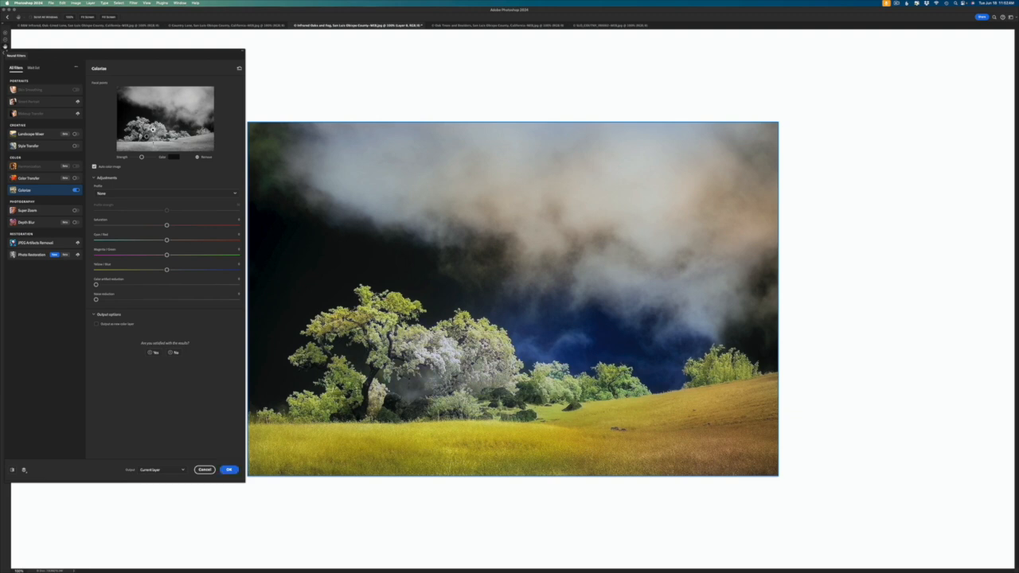
Step: Try a brighter medium green with lower strength for the oak focal point, and cancel the colorization
click(172, 157)
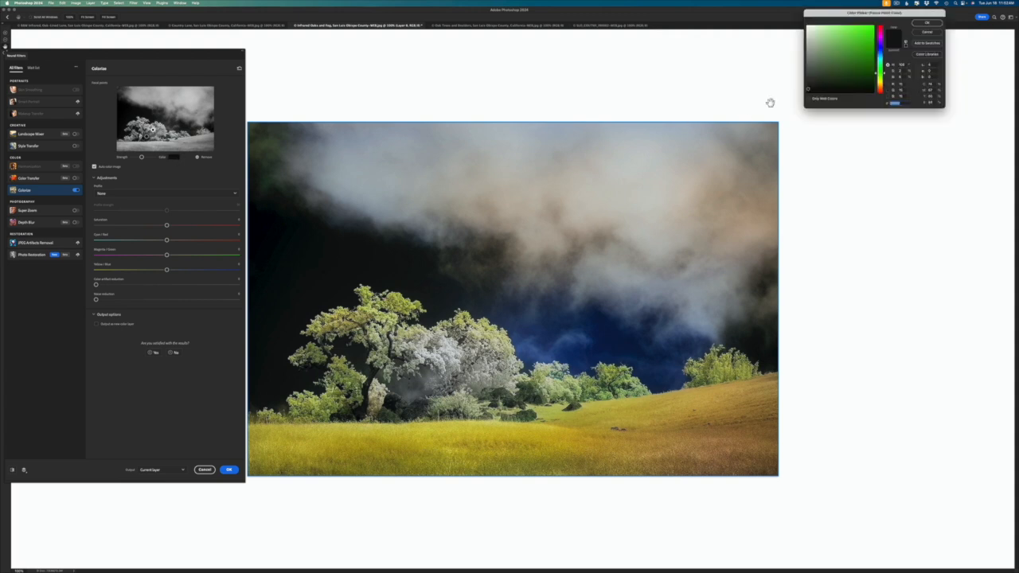
click(868, 48)
click(928, 23)
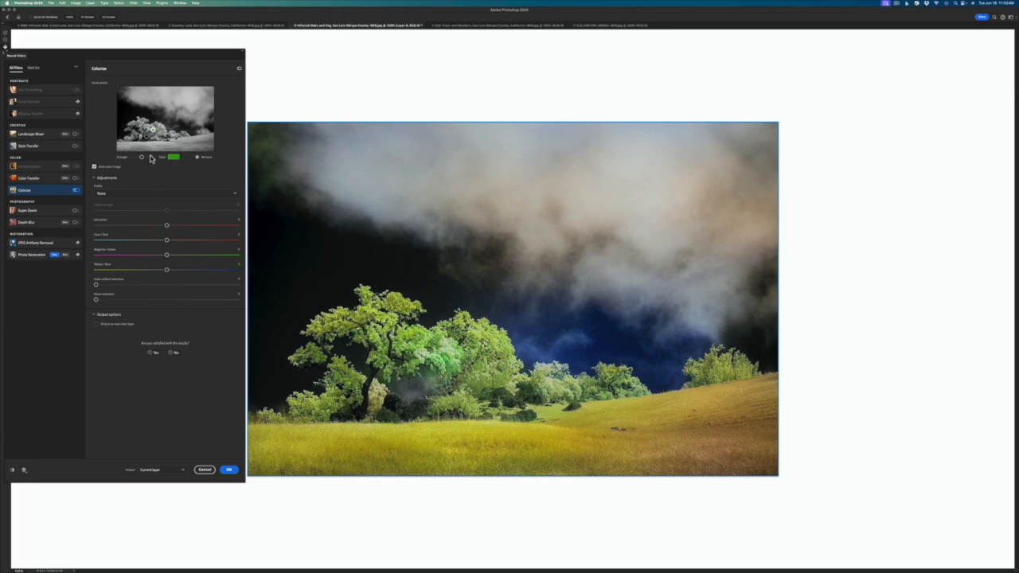
drag(144, 160, 136, 159)
click(204, 470)
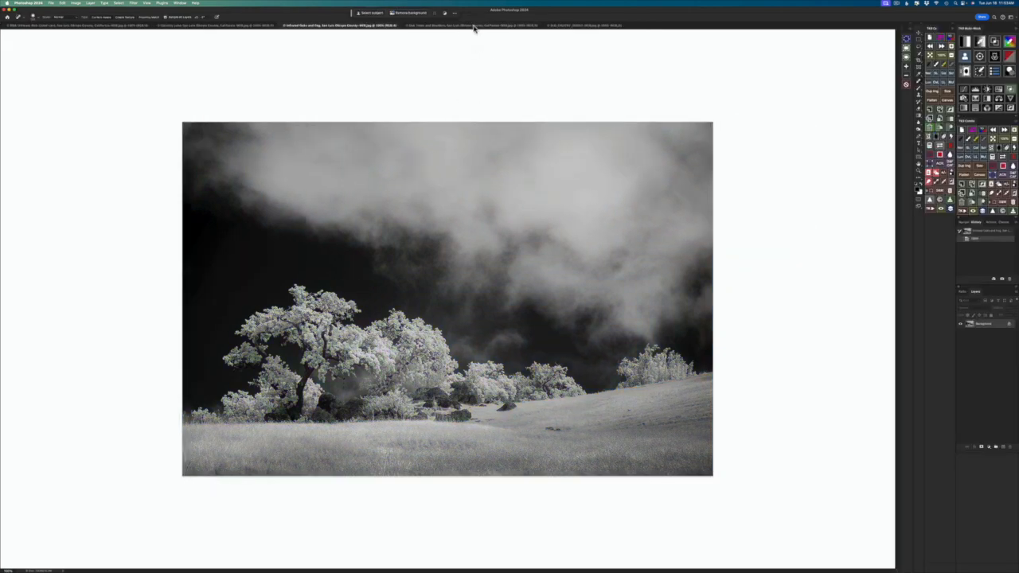
Step: Switch to the Oak Trees and Boulders photo and enable the Colorize neural filter on it
click(474, 25)
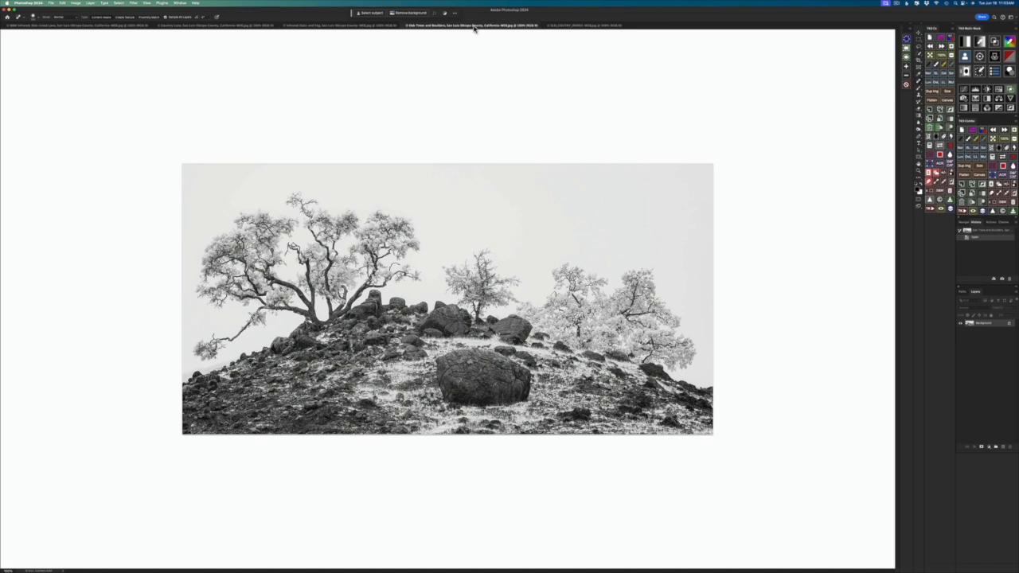
click(135, 4)
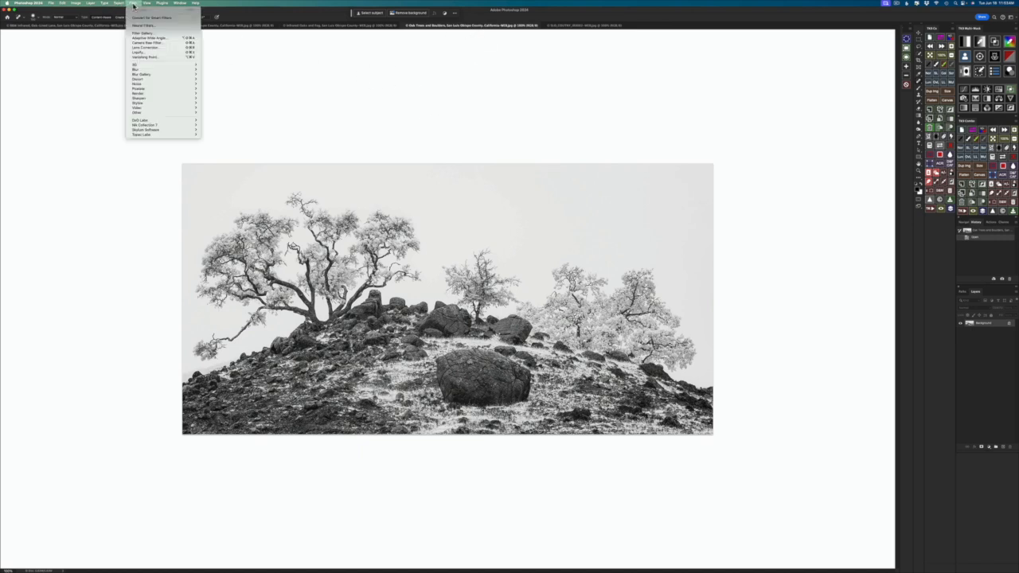
click(145, 28)
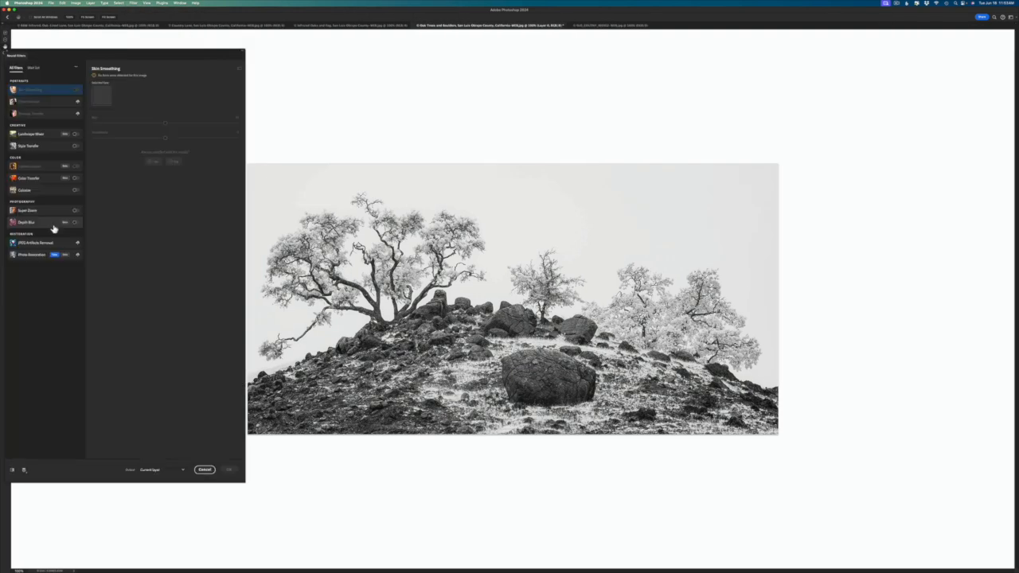
click(74, 191)
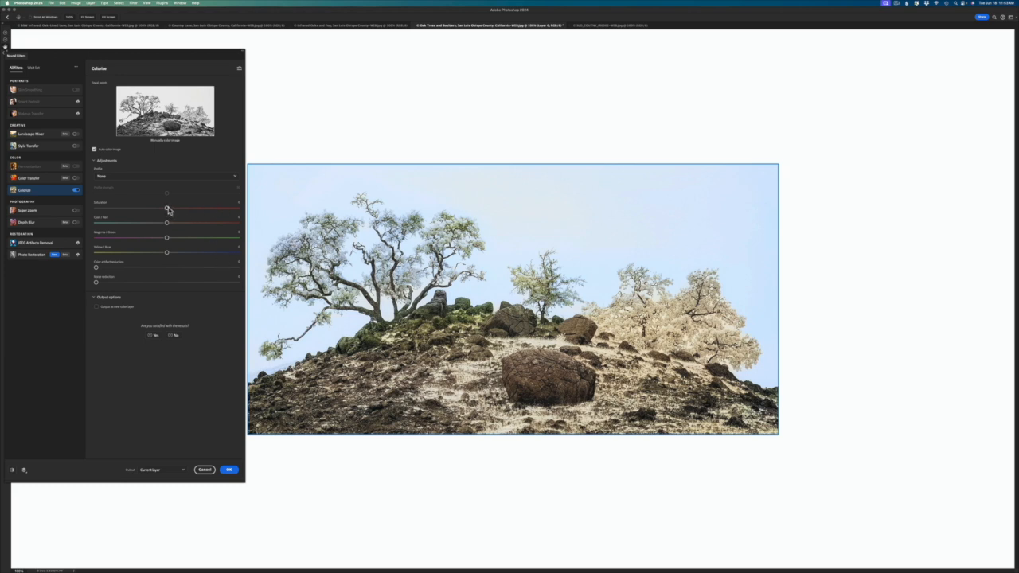
Step: Raise the Colorize saturation strongly and try a Magenta/Green shift toward green, returning that slider to about the middle
drag(167, 208, 227, 211)
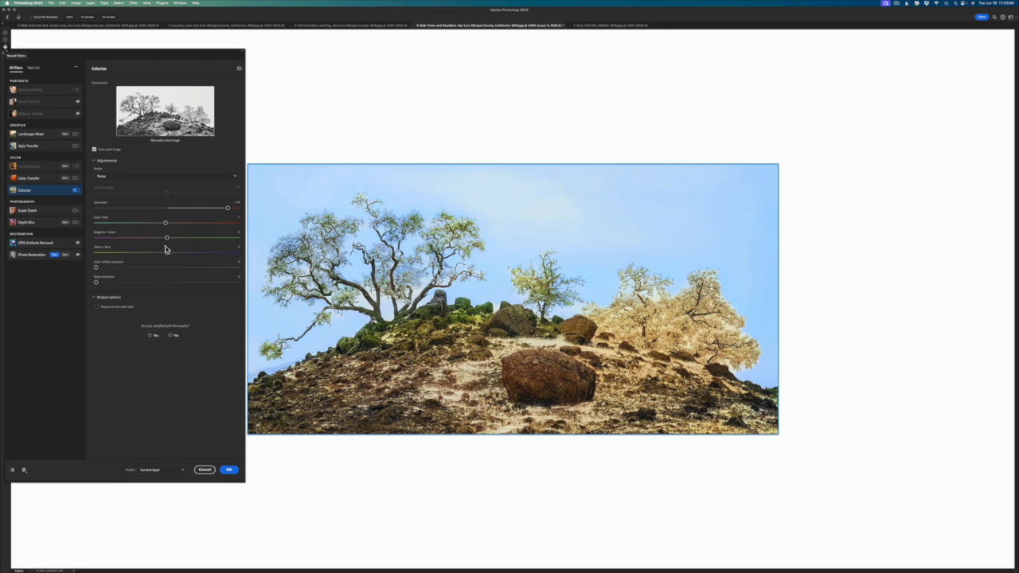
drag(164, 238, 208, 239)
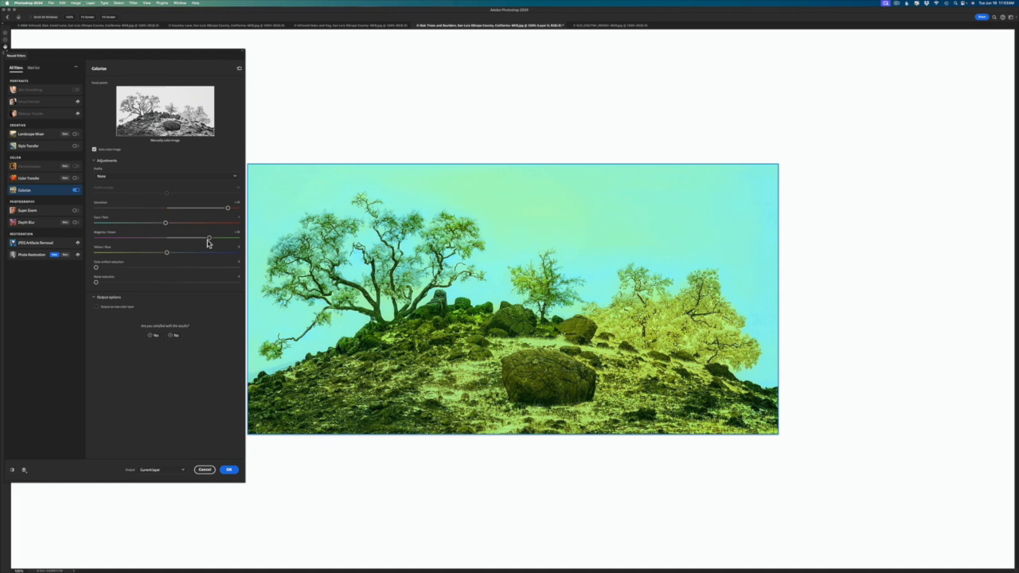
drag(209, 237, 166, 239)
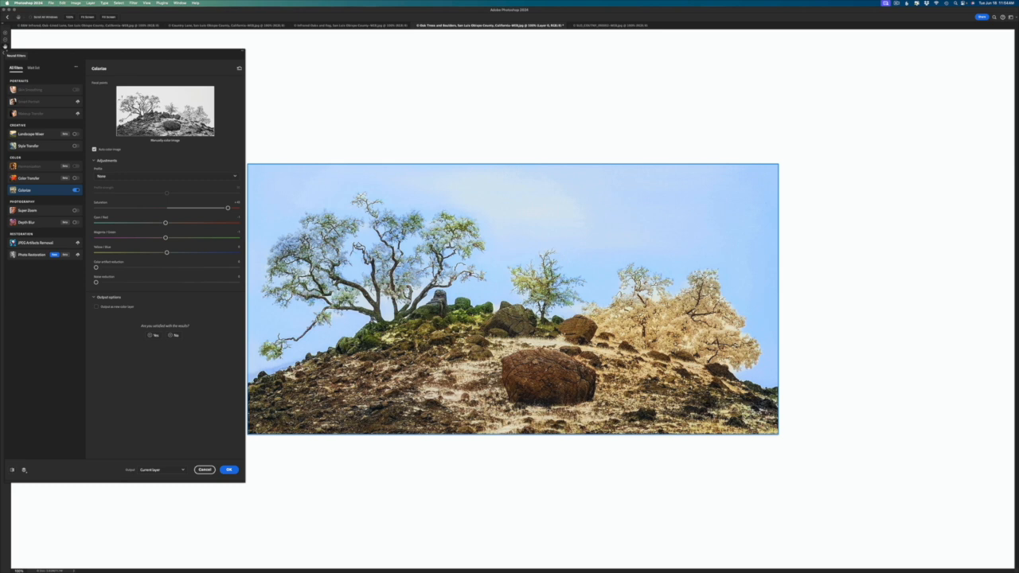
Step: Add a medium green focal point on the outer foliage of the large left oak and lower its strength
click(124, 103)
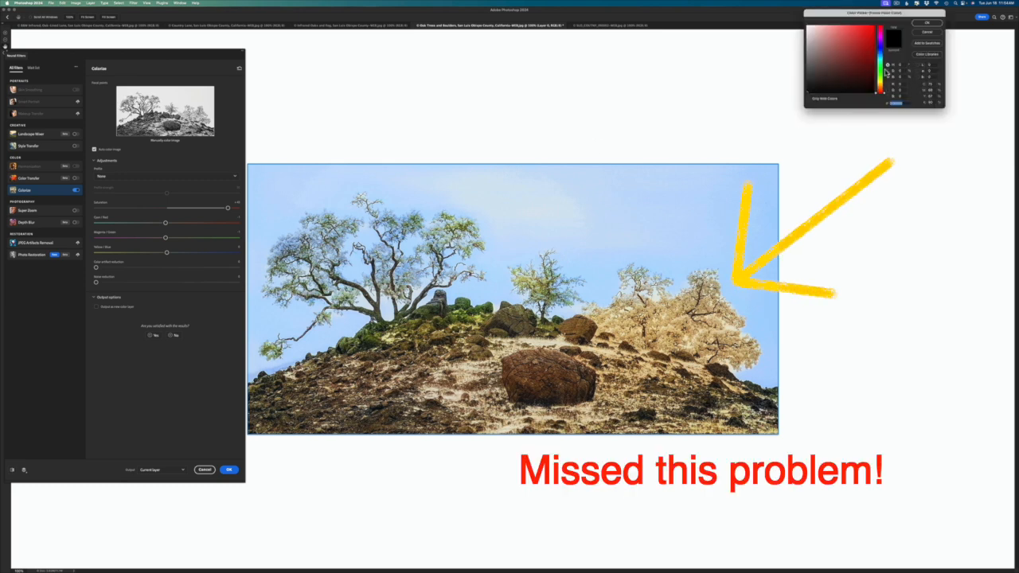
click(881, 72)
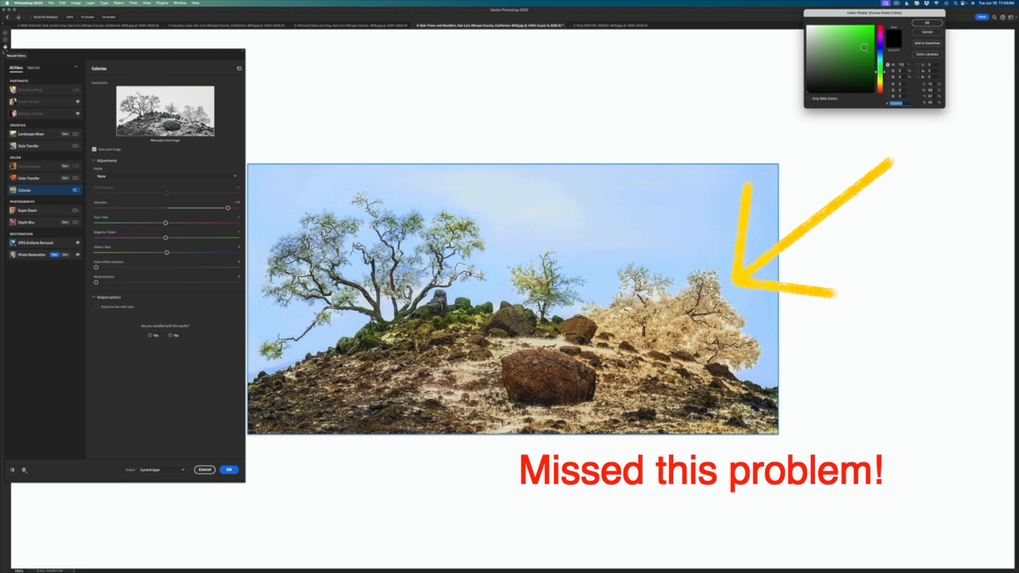
click(864, 47)
click(928, 23)
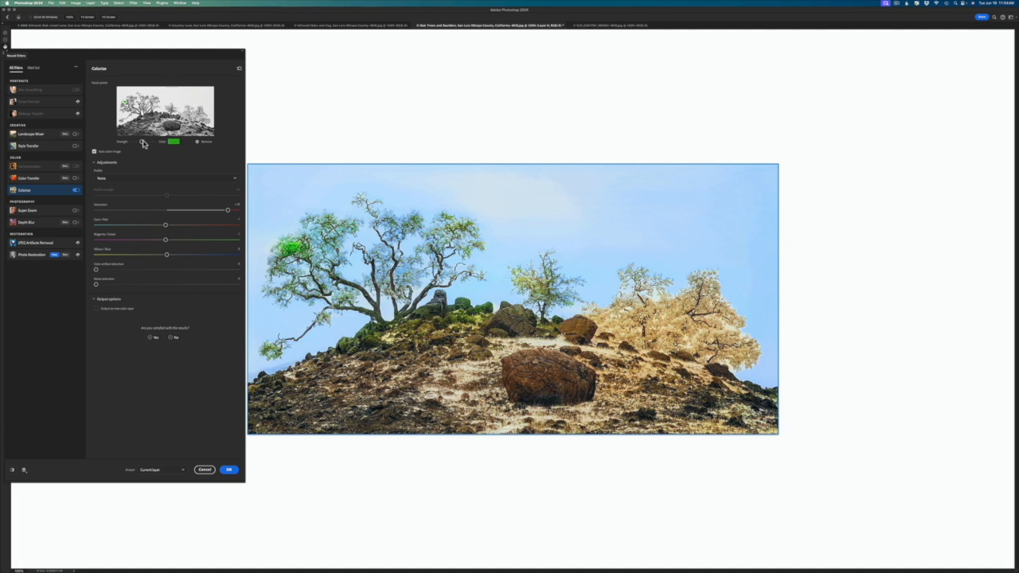
drag(138, 142, 137, 143)
Step: Try a golden-yellow colour and adjusted strength for the focal point on the hilltop boulders, and cancel the colorization
click(172, 142)
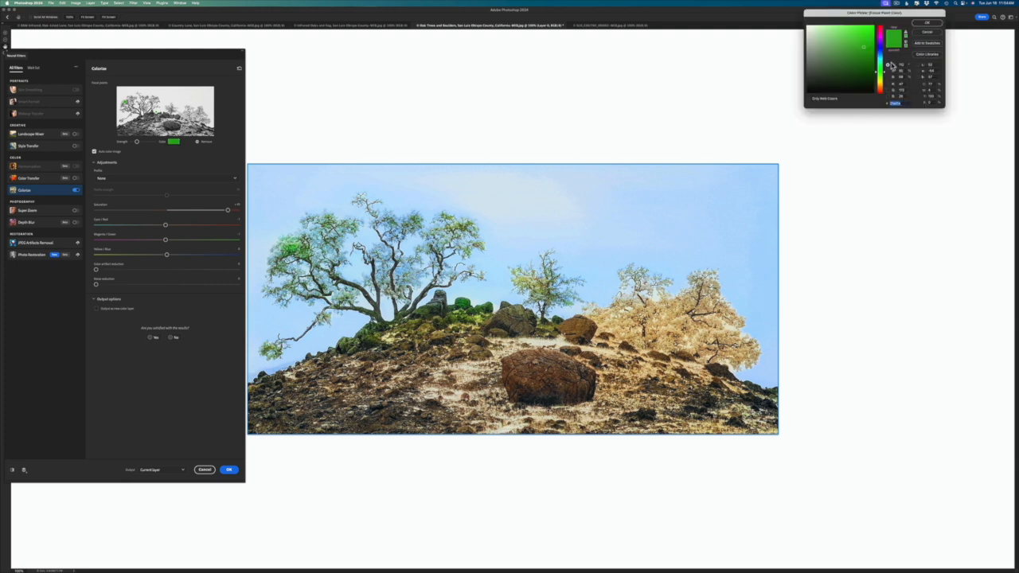
drag(884, 75, 883, 86)
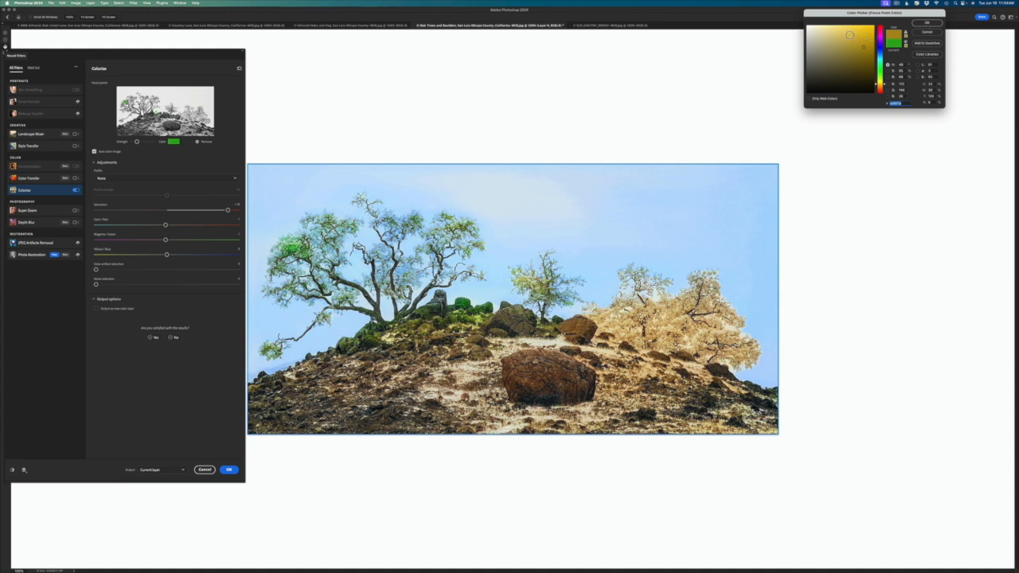
click(927, 24)
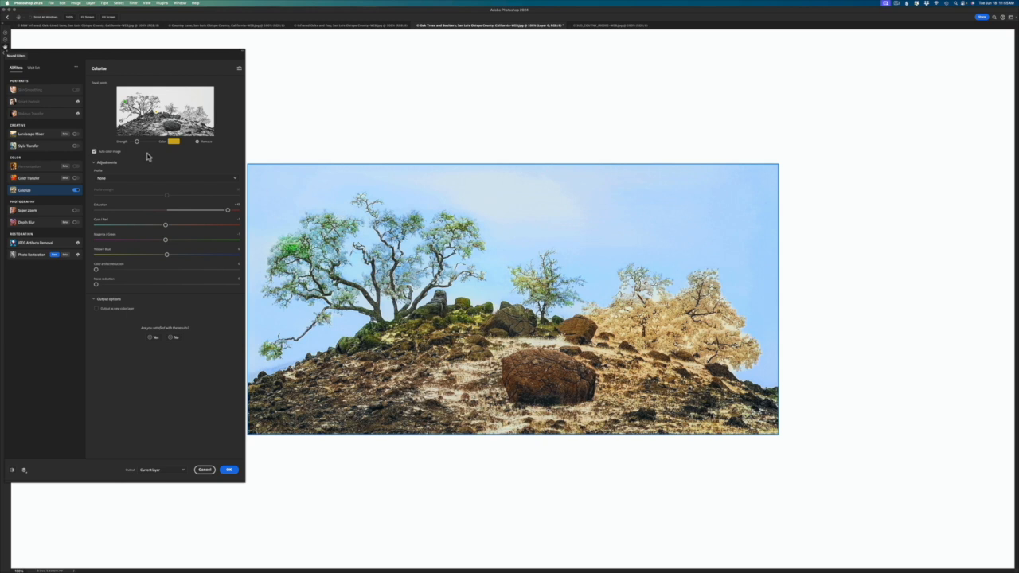
drag(140, 142, 145, 143)
click(204, 470)
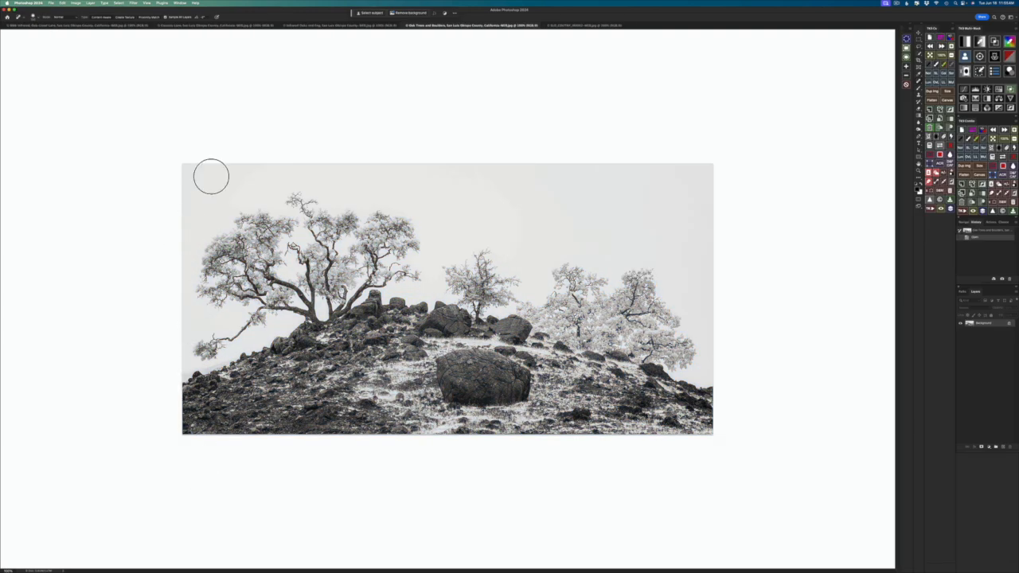
Step: Switch to the infrared photo with the tree and windmill and enable the Colorize neural filter on it
click(567, 25)
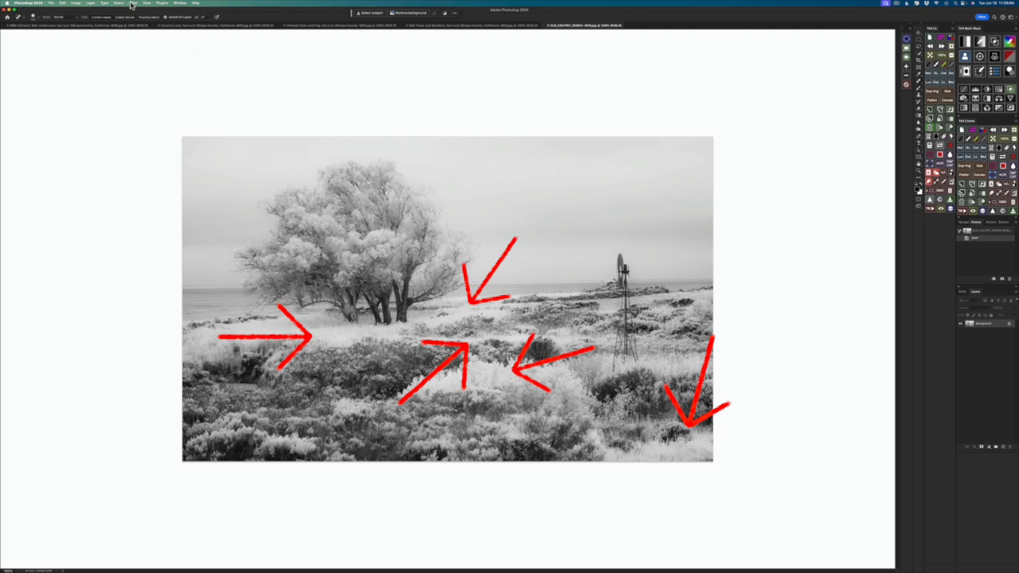
click(132, 4)
click(137, 27)
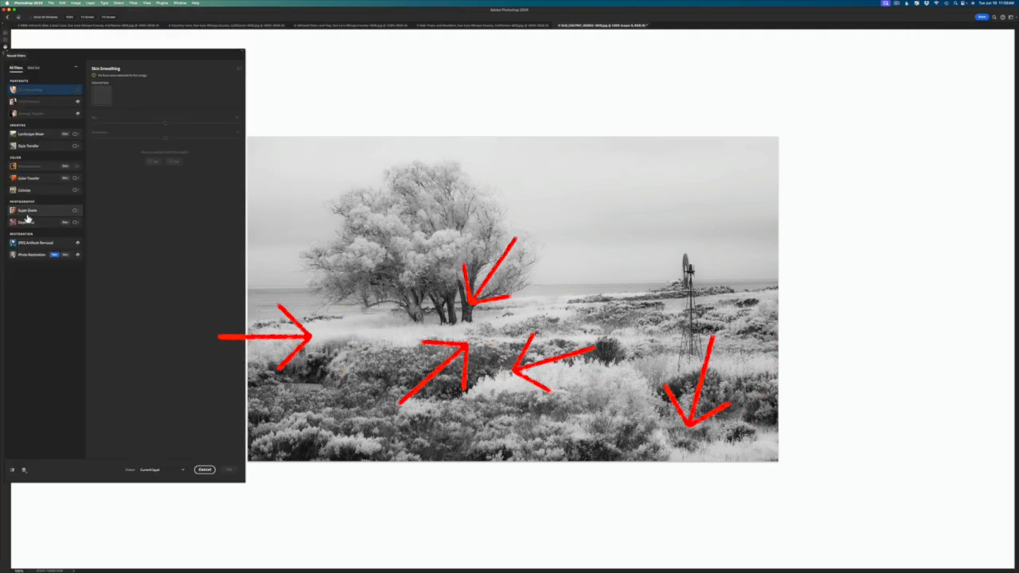
click(74, 191)
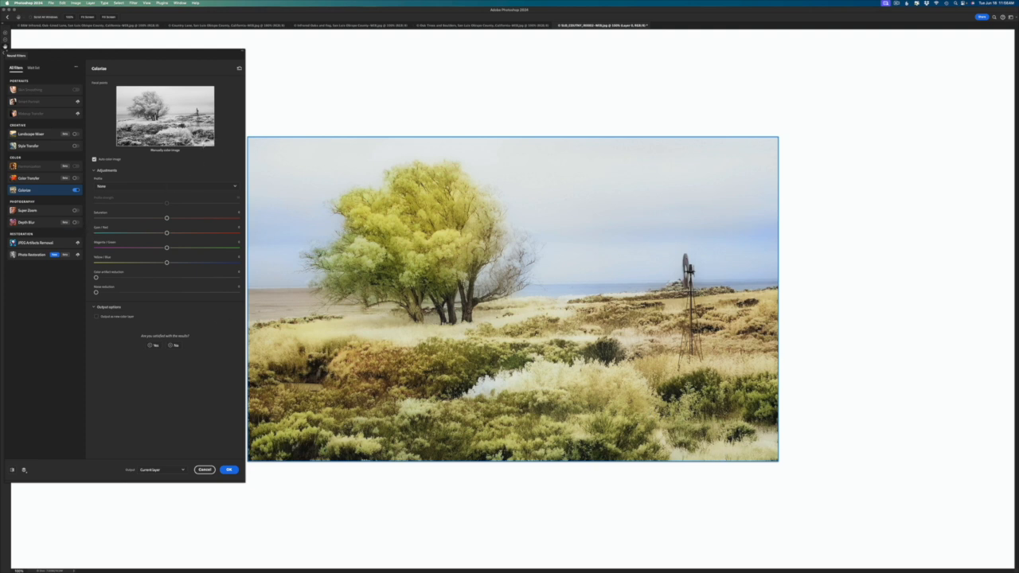
Step: Add olive-yellow focal points on the pale grass in the photo's lower-right corner and on the pale brush in the middle
click(213, 141)
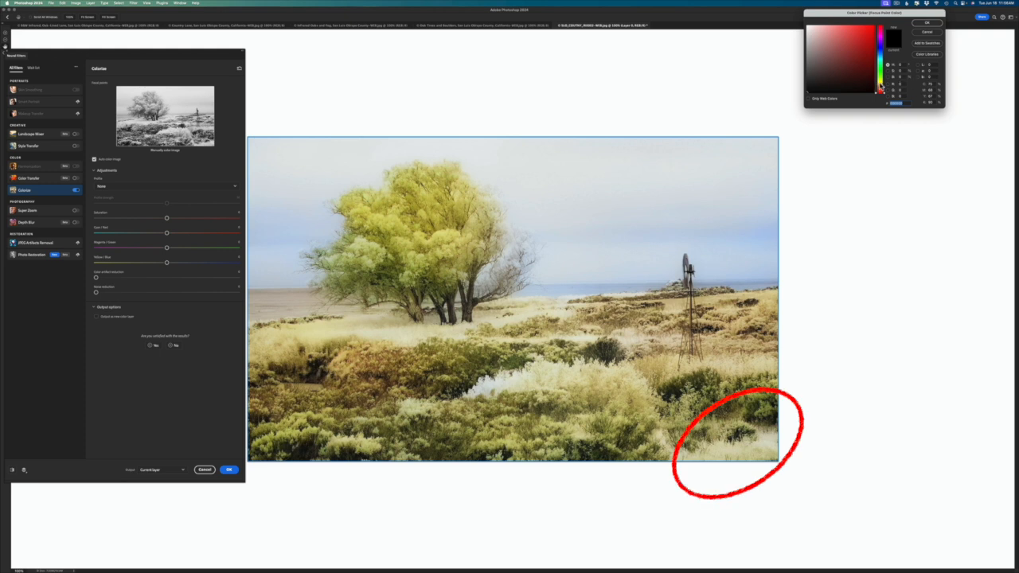
drag(880, 87, 871, 47)
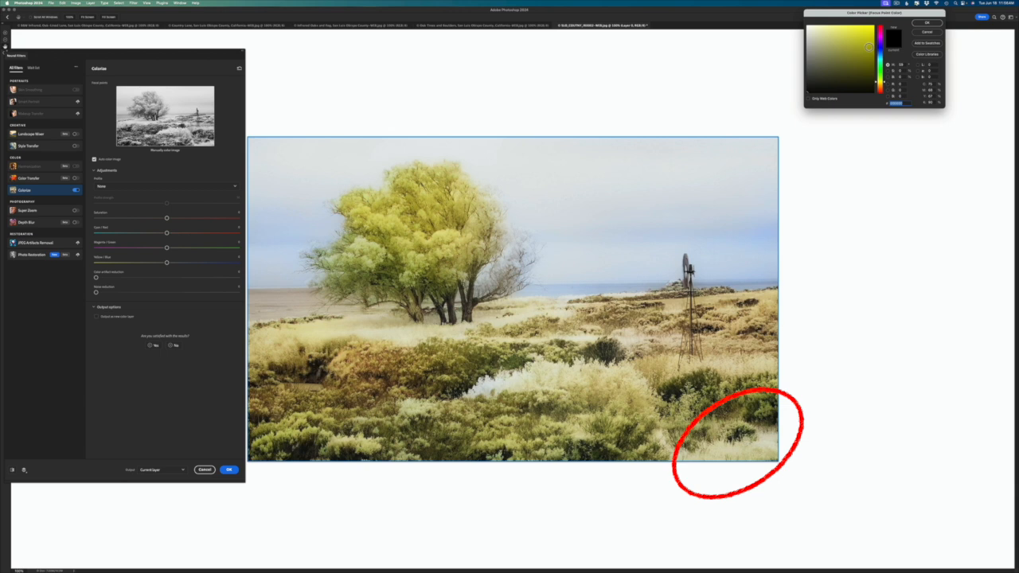
click(923, 25)
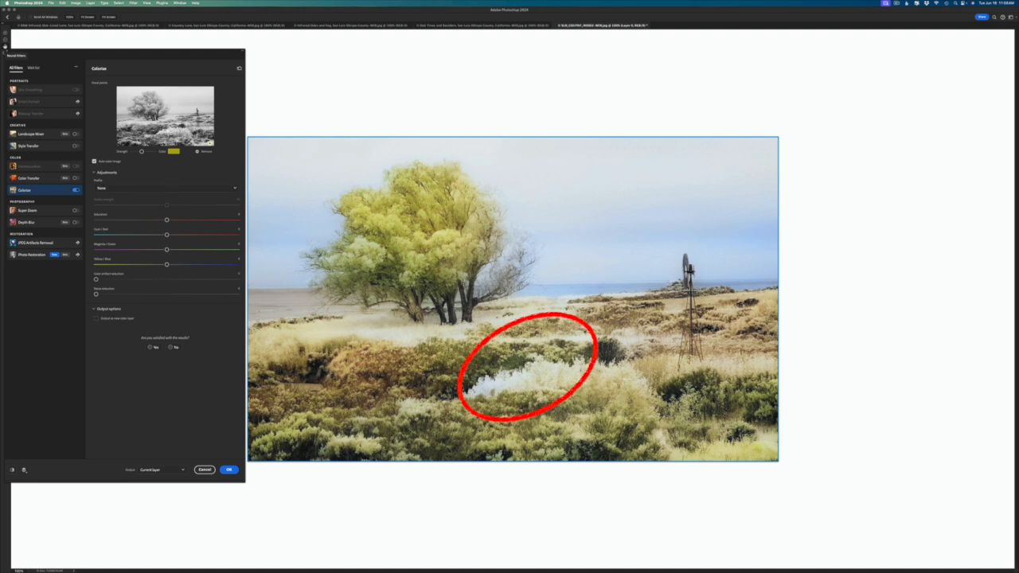
click(168, 132)
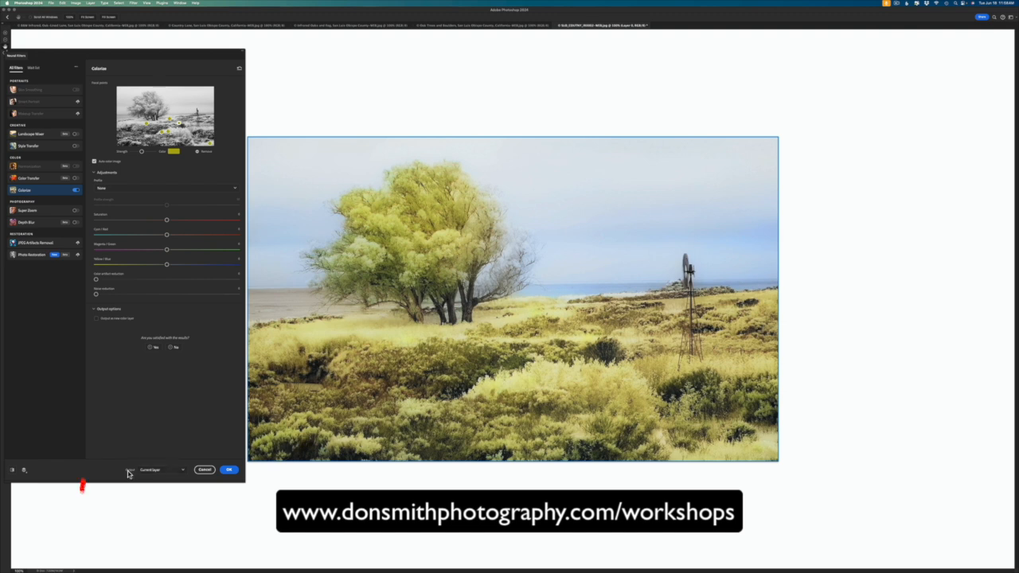
Step: Open the output destination choices for the colorized windmill photo
click(167, 471)
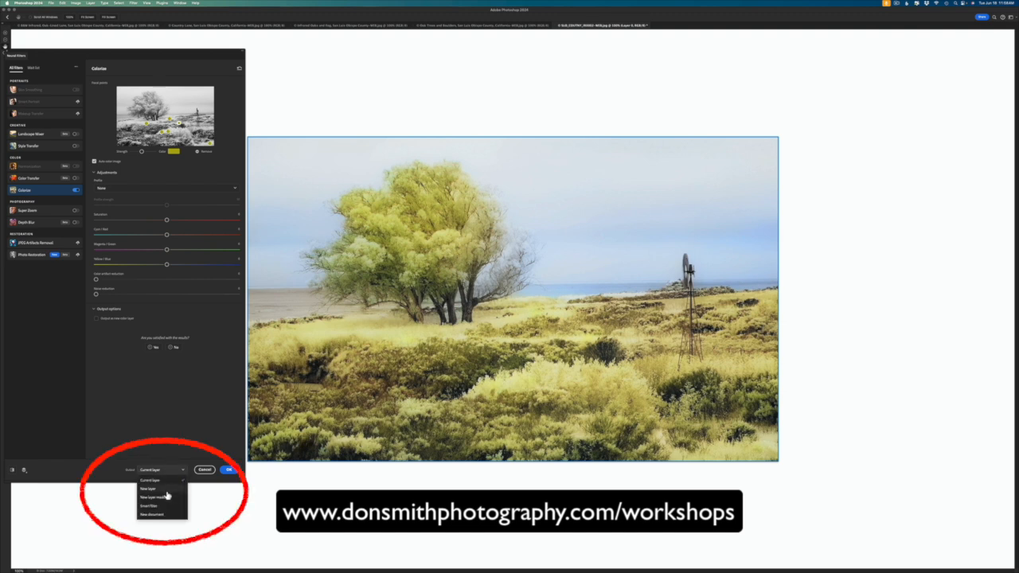